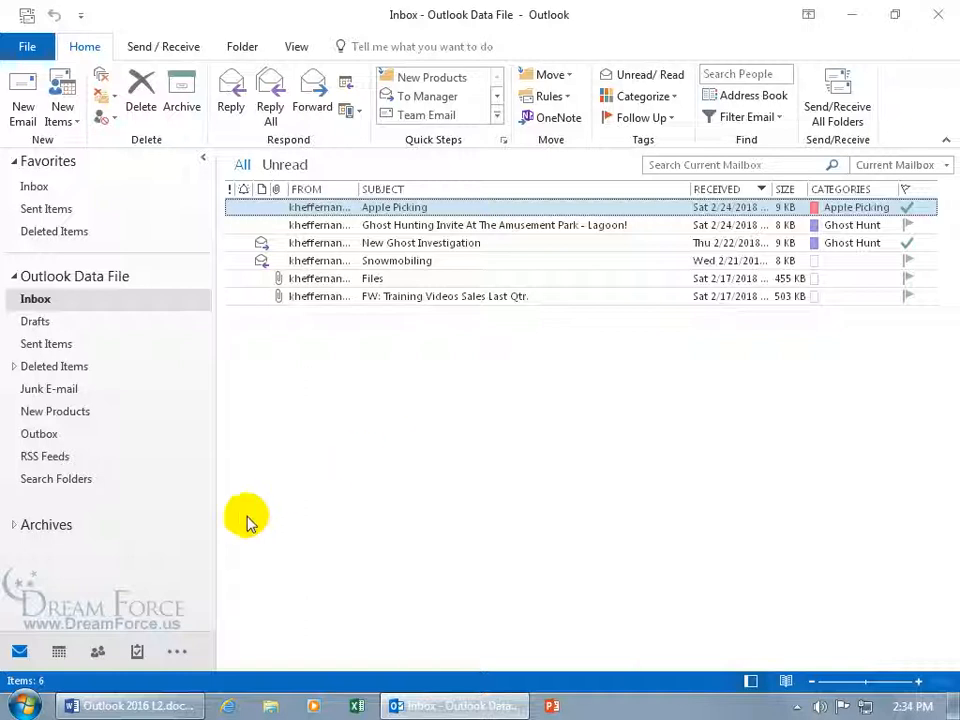
Step: Open the Notes folder from the mail inbox
{"action": "left_click", "coordinate": [178, 655]}
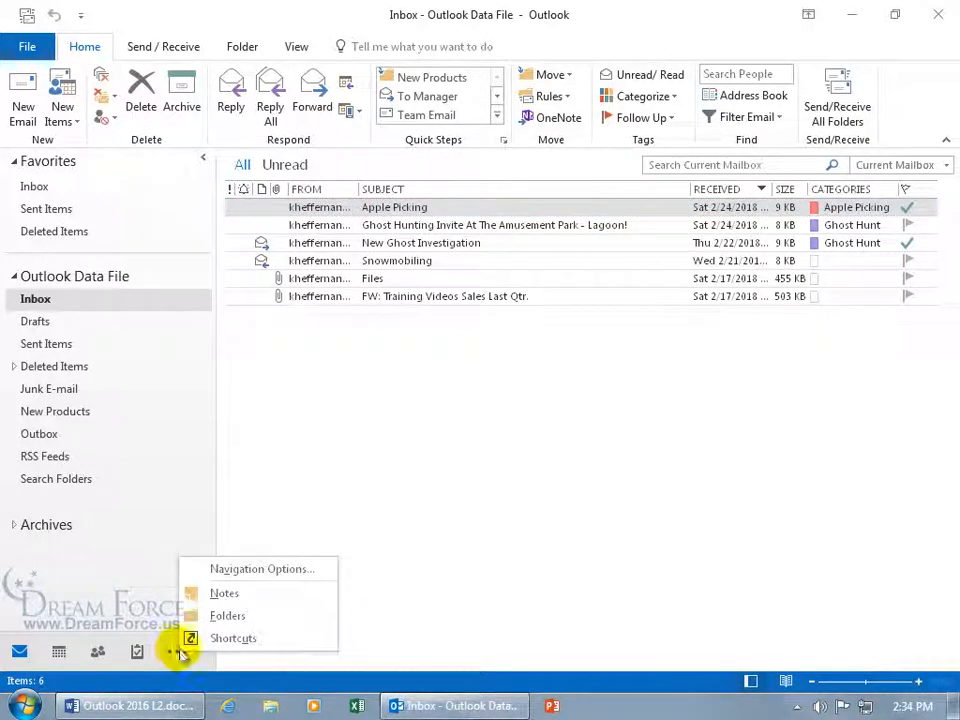
{"action": "left_click", "coordinate": [236, 597]}
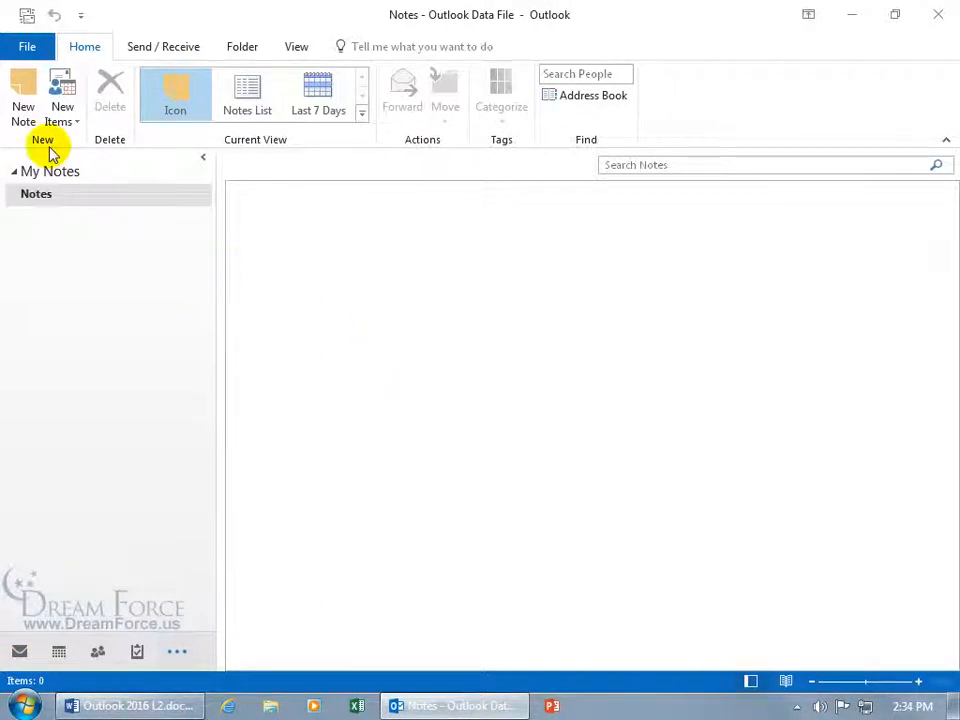
{"action": "left_click", "coordinate": [23, 107]}
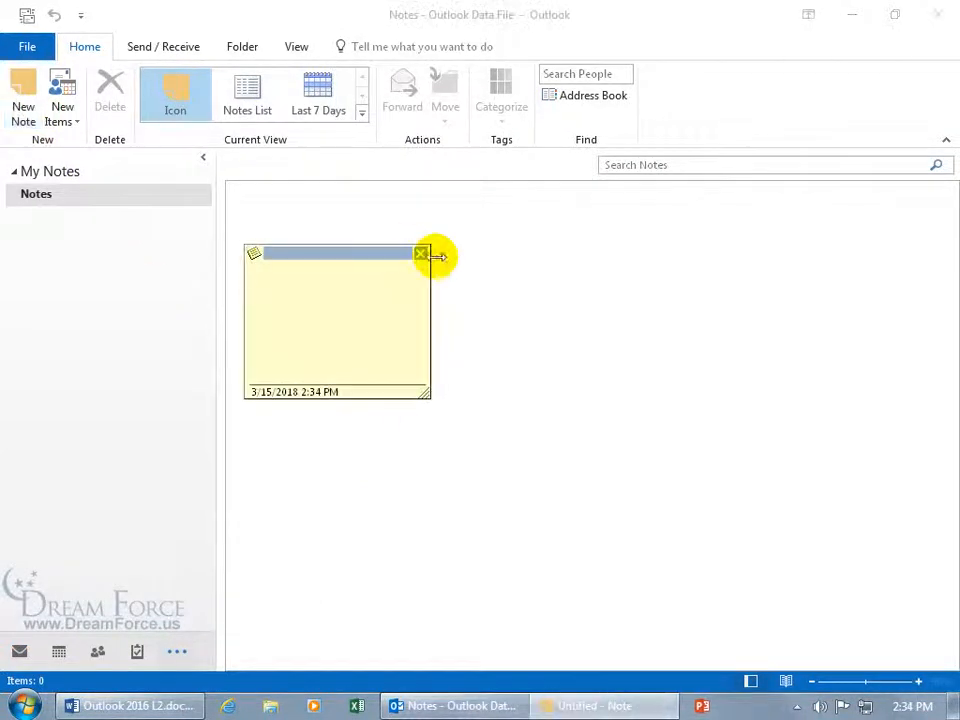
{"action": "left_click", "coordinate": [421, 255]}
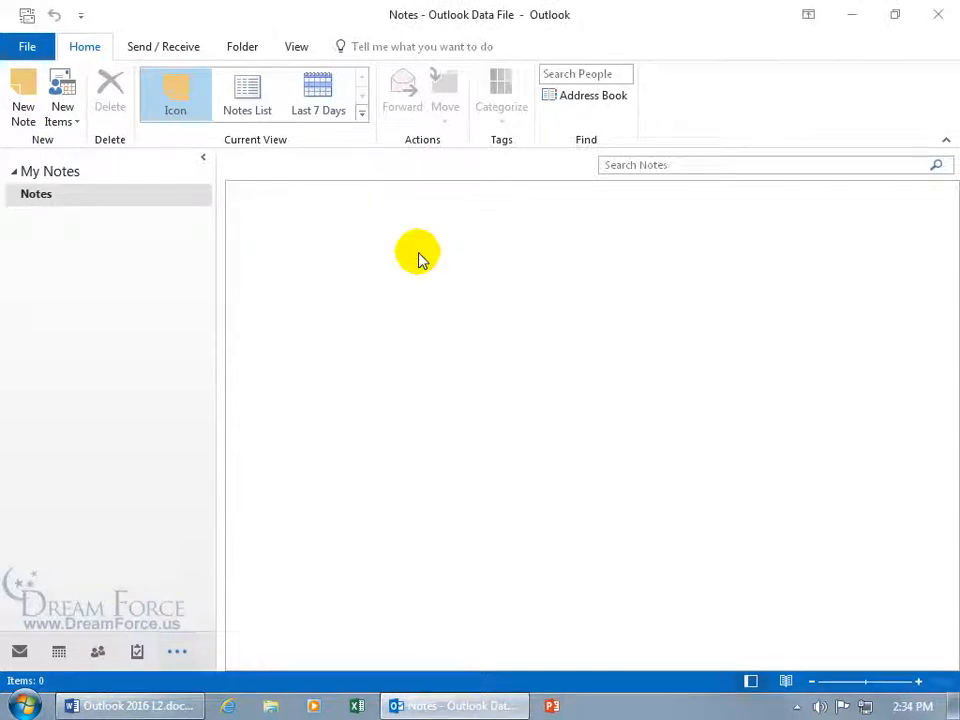
{"action": "key", "text": "ctrl+n"}
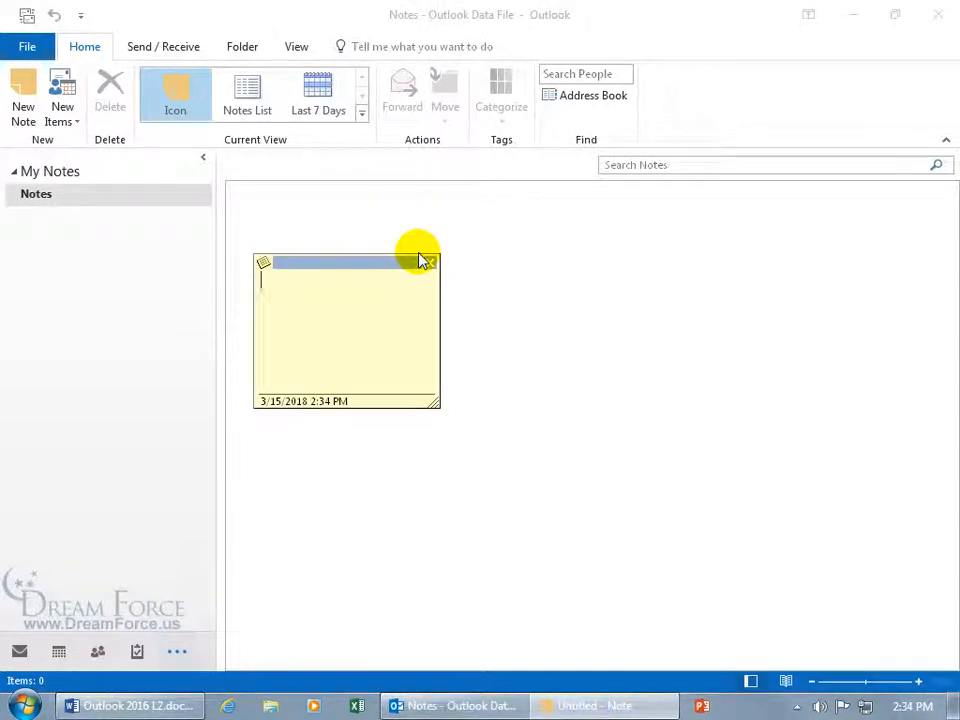
{"action": "left_click", "coordinate": [424, 261]}
{"action": "right_click", "coordinate": [451, 293]}
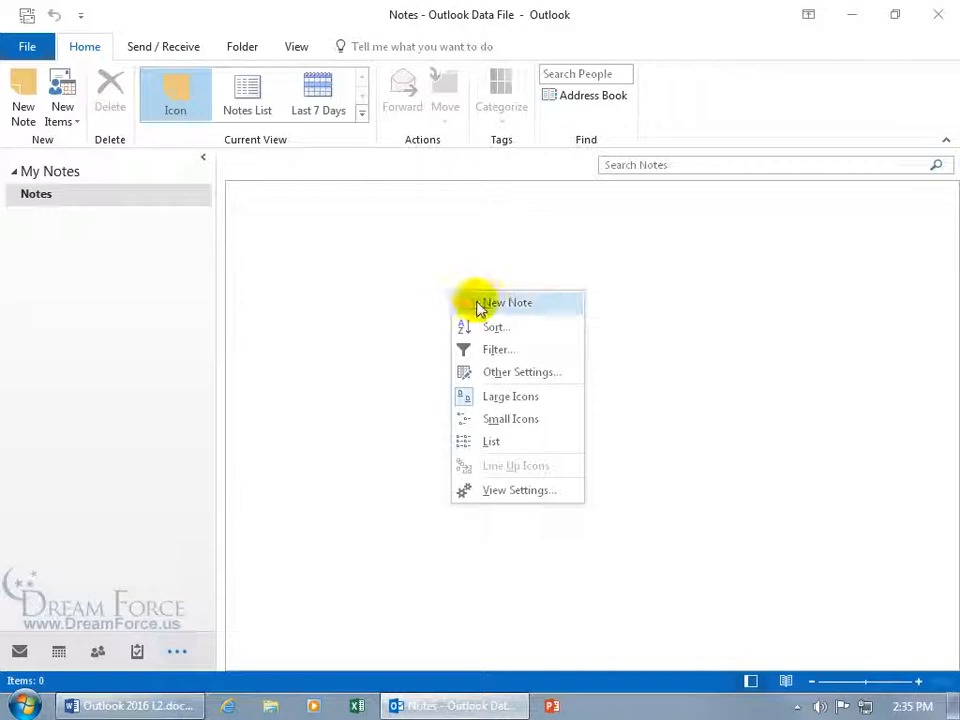
{"action": "left_click", "coordinate": [495, 304]}
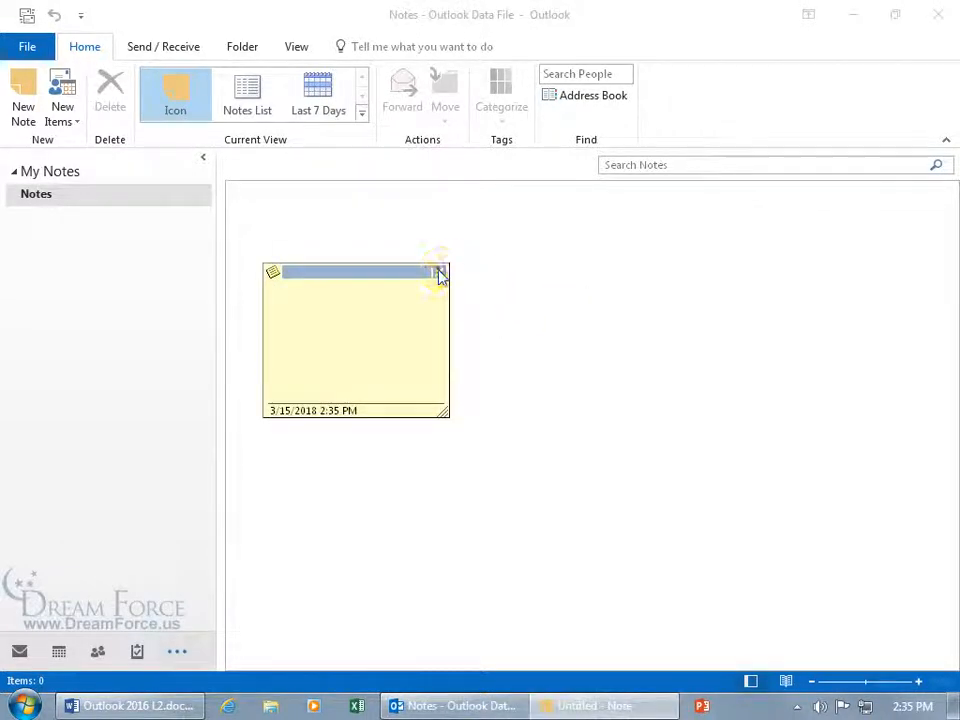
{"action": "left_click", "coordinate": [440, 274]}
Step: Create a note reading "Pick up doughnuts tonight for the ghost investigation." and close it
{"action": "double_click", "coordinate": [514, 298]}
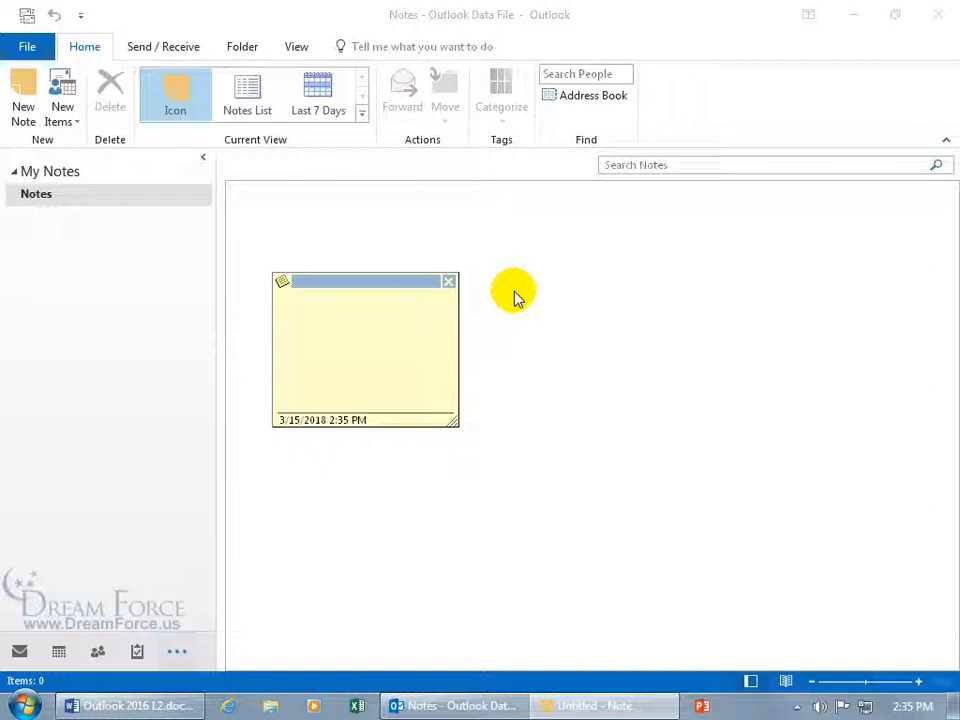
{"action": "type", "text": "Pick up doughnuts tonight for the ghost investigation."}
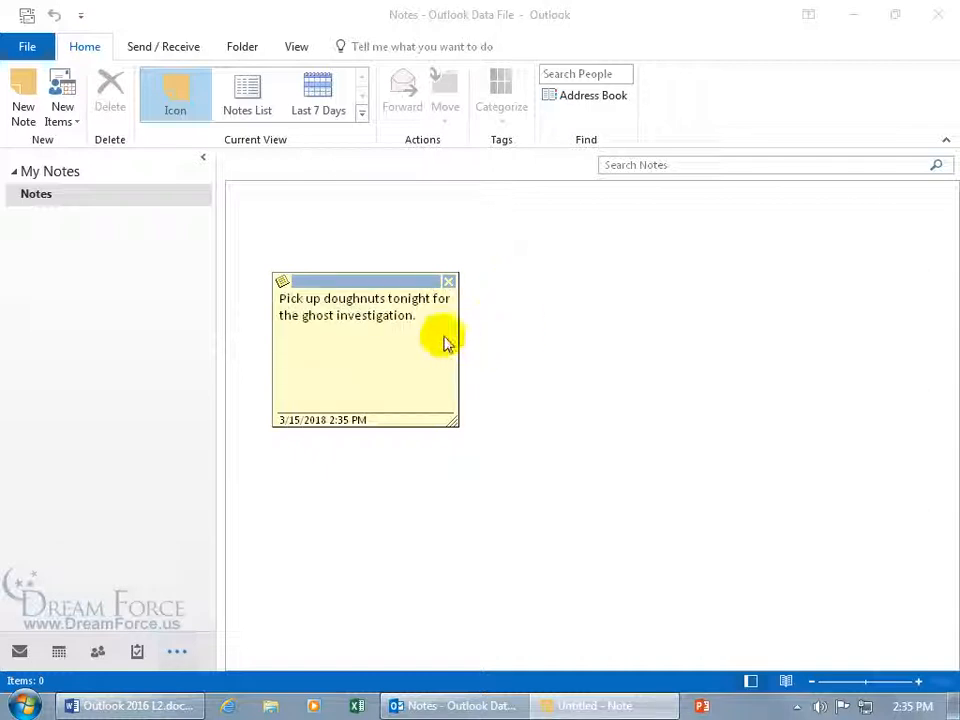
{"action": "left_click", "coordinate": [449, 285]}
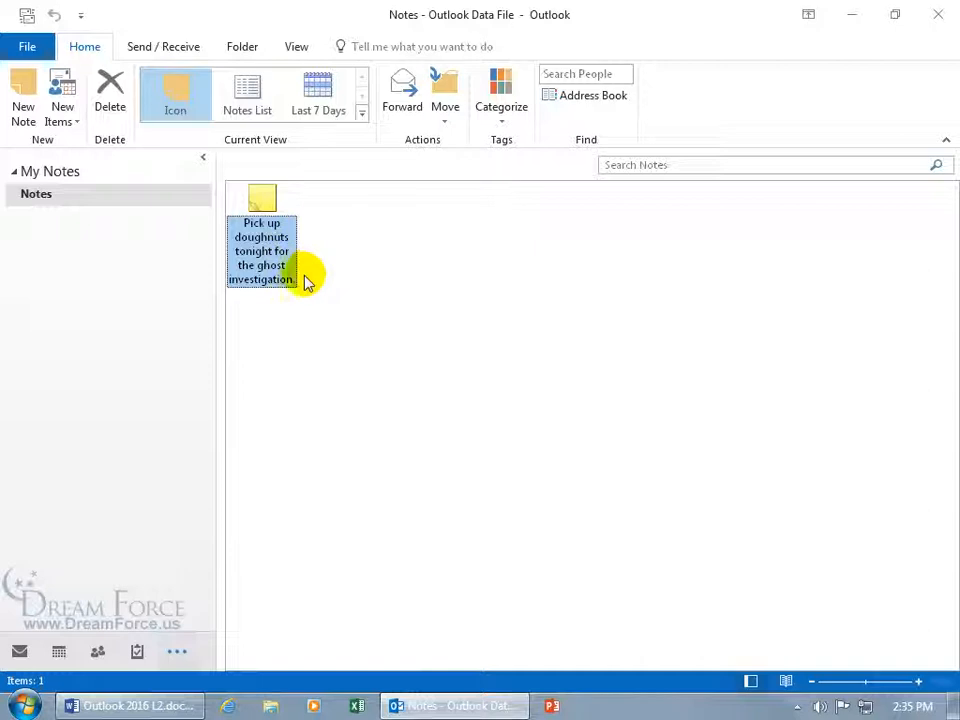
Step: Reopen the doughnuts note and look at the editing commands available for the word "investigation" and for all its text
{"action": "double_click", "coordinate": [276, 251]}
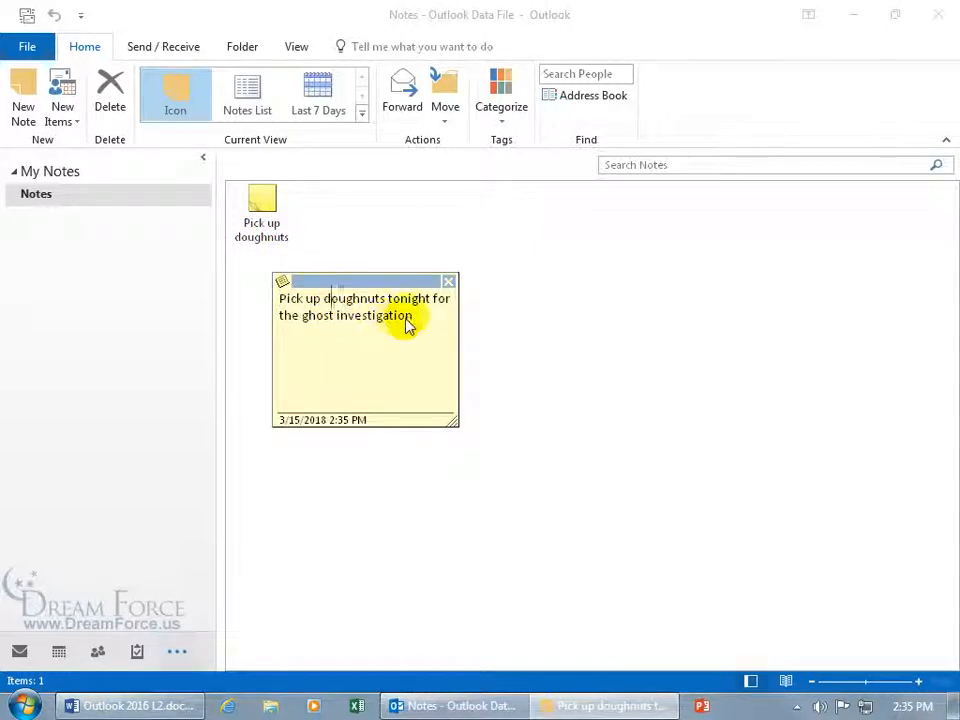
{"action": "left_click_drag", "start_coordinate": [412, 320], "coordinate": [343, 322]}
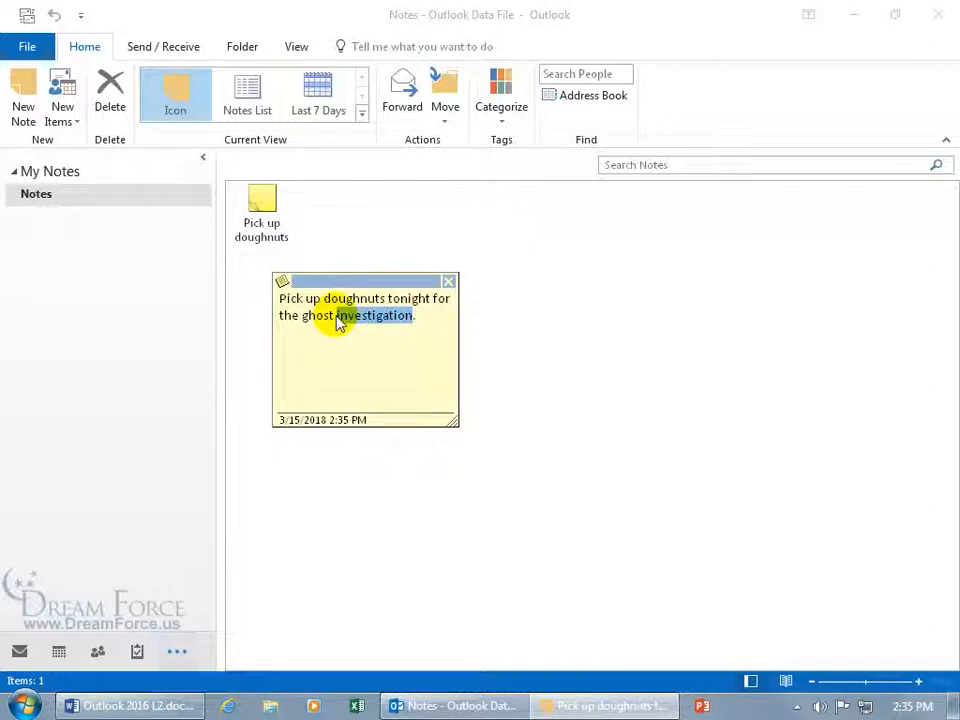
{"action": "right_click", "coordinate": [366, 322]}
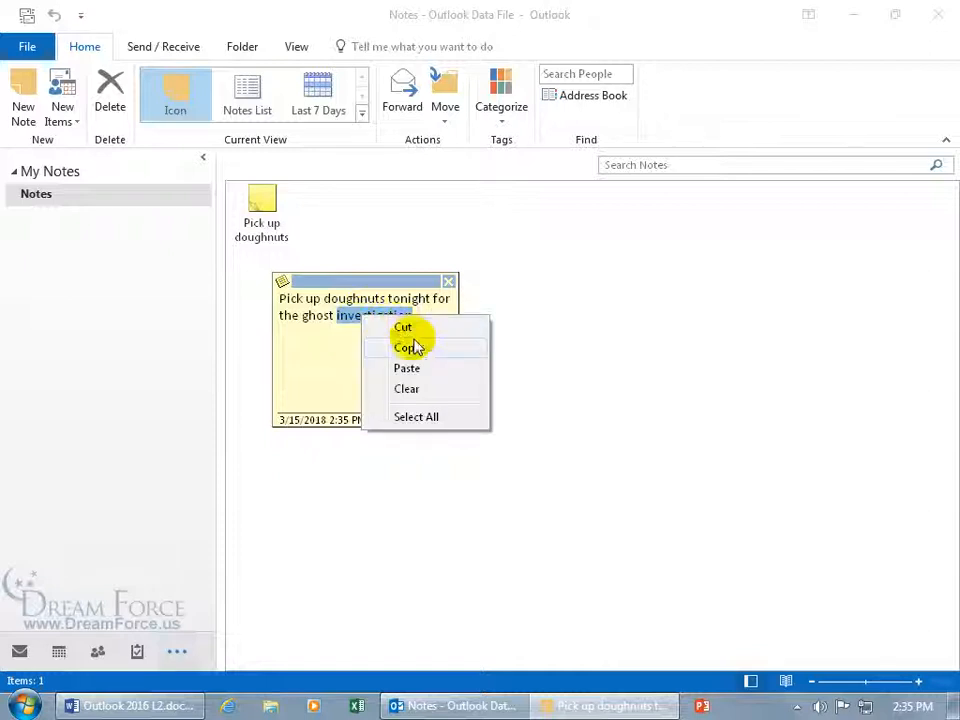
{"action": "left_click", "coordinate": [420, 418]}
{"action": "right_click", "coordinate": [378, 310]}
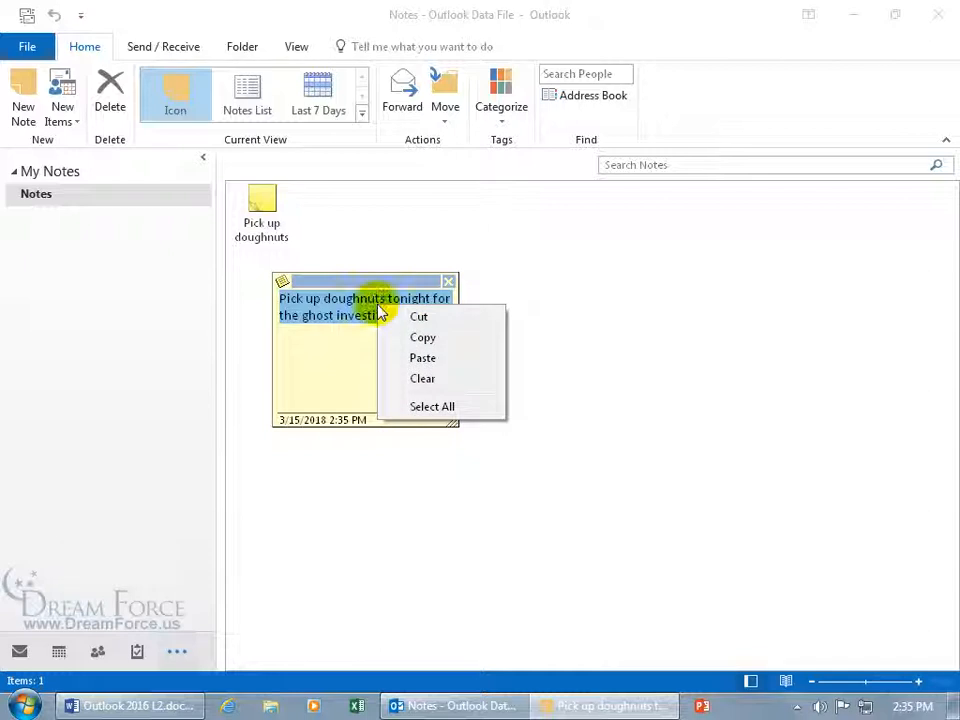
{"action": "left_click", "coordinate": [348, 348]}
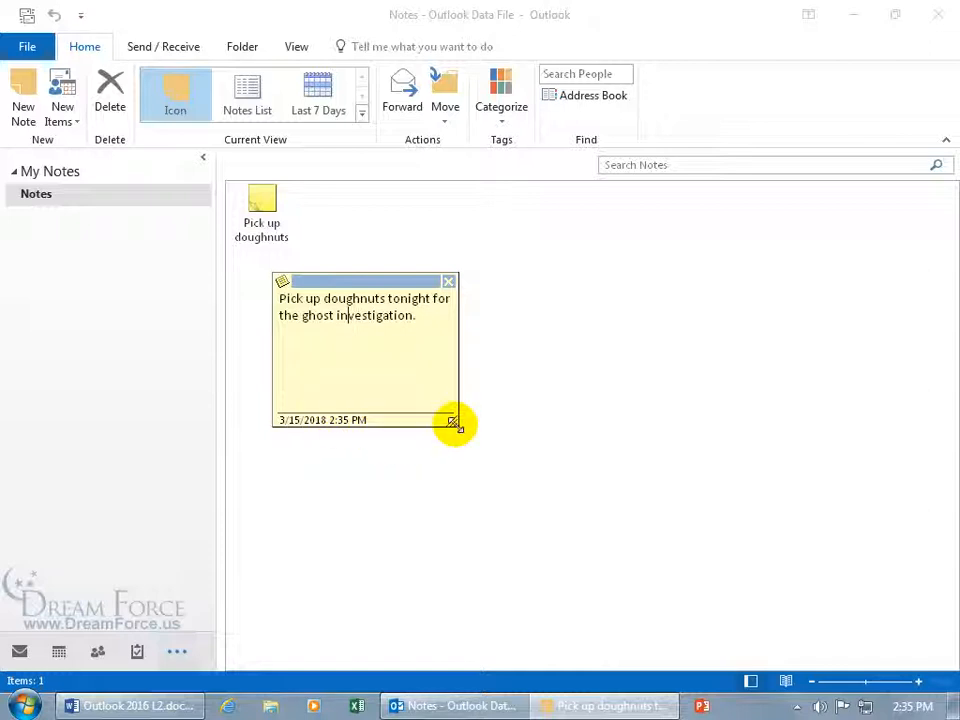
Step: Make the doughnuts note wider and shorter, move it up beside its icon, and close and reopen it
{"action": "left_click_drag", "start_coordinate": [453, 423], "coordinate": [541, 375]}
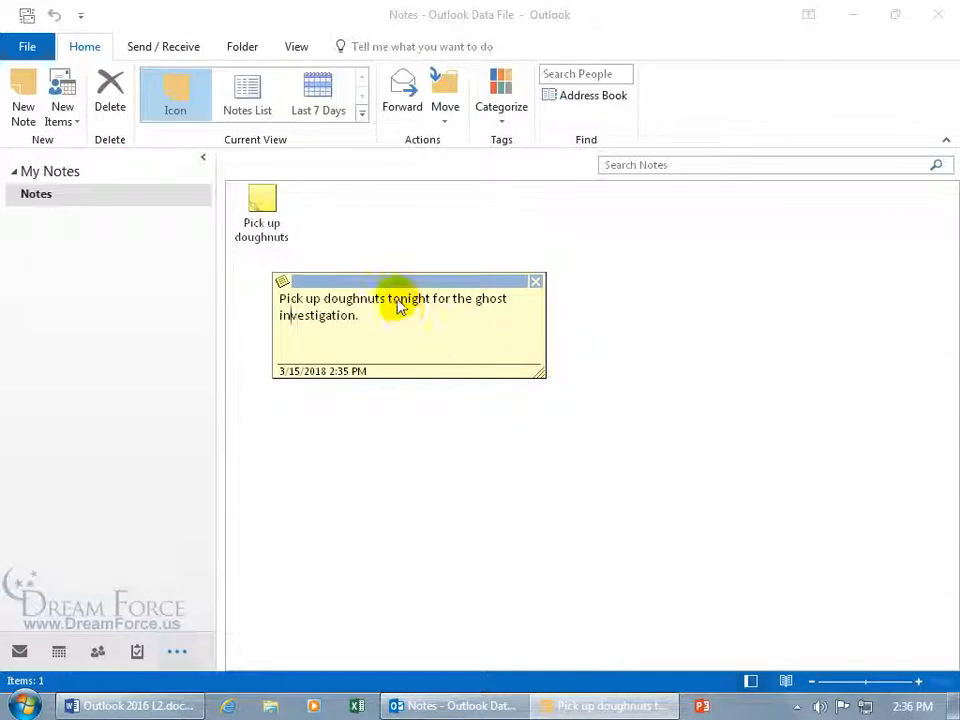
{"action": "left_click_drag", "start_coordinate": [384, 288], "coordinate": [437, 202]}
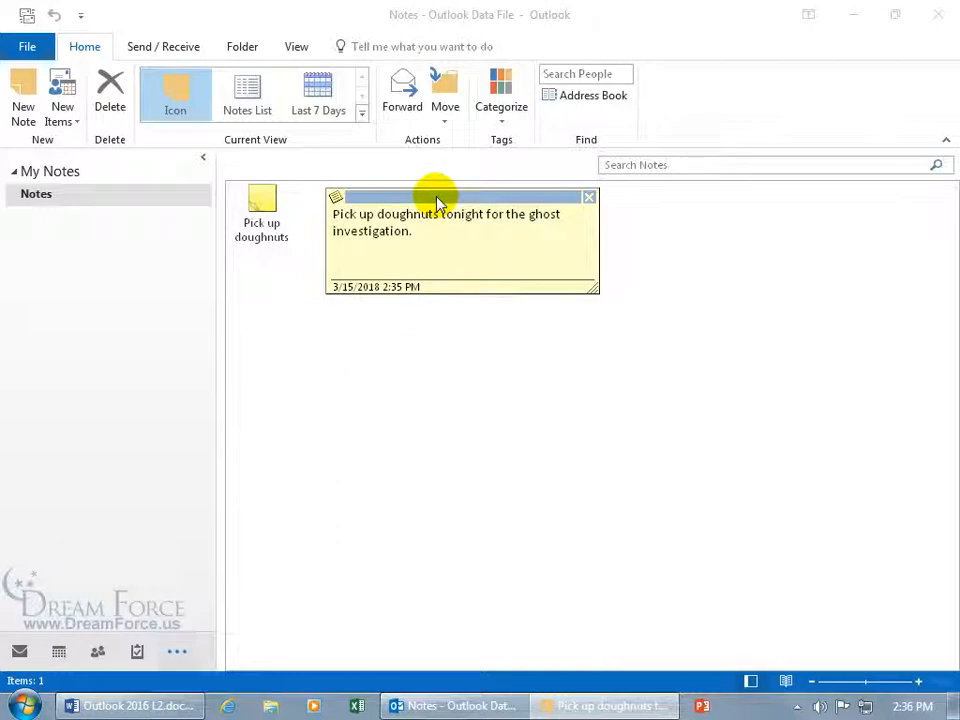
{"action": "left_click", "coordinate": [589, 197]}
{"action": "double_click", "coordinate": [263, 199]}
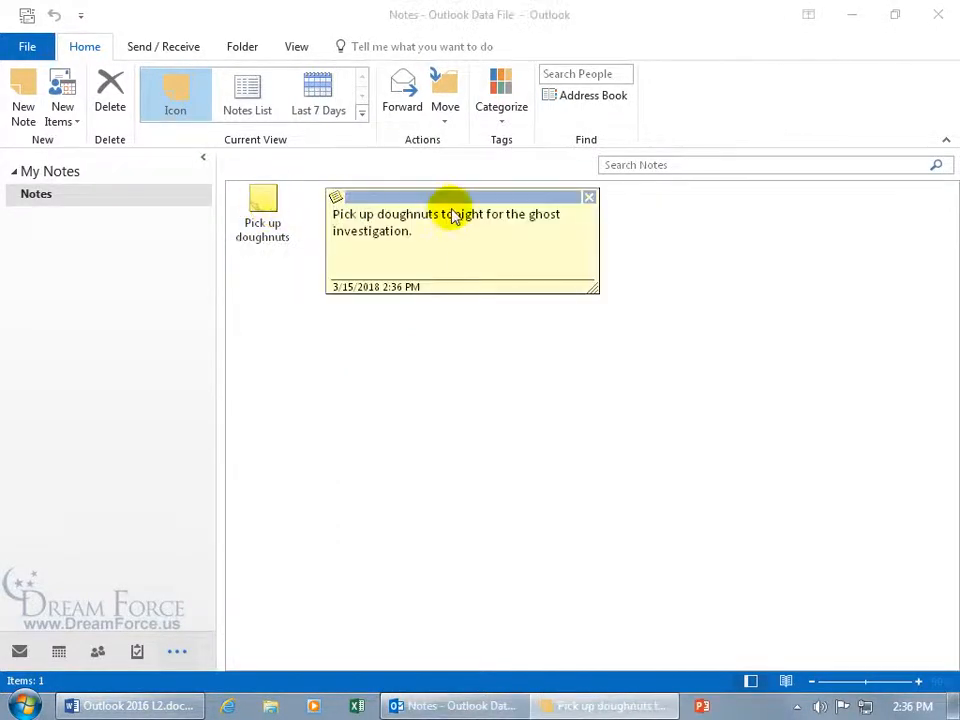
{"action": "left_click", "coordinate": [337, 200]}
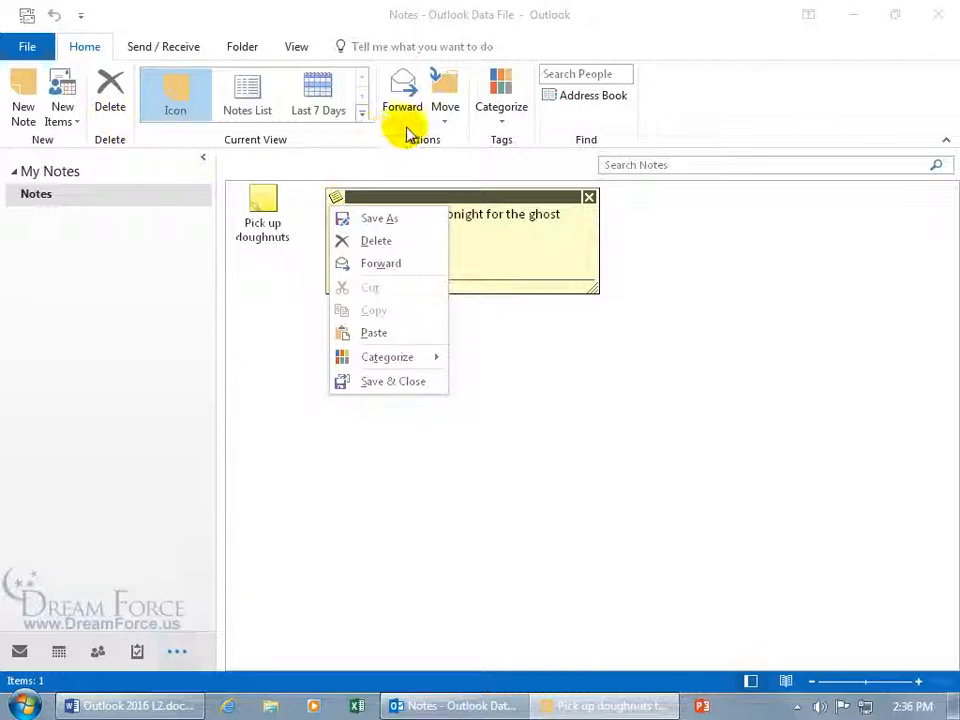
{"action": "left_click", "coordinate": [390, 222]}
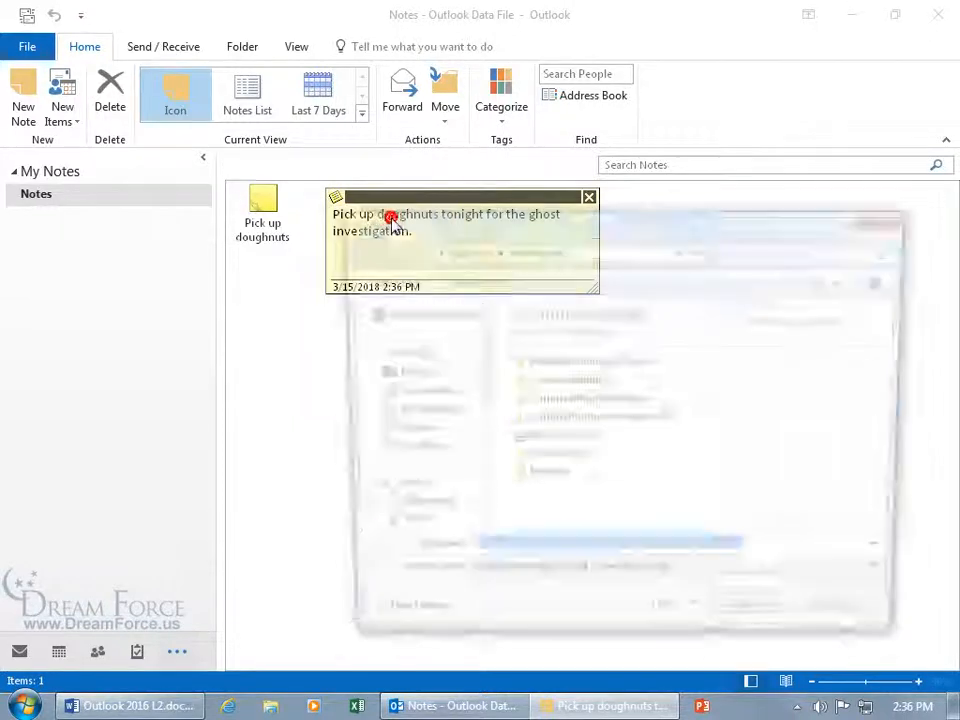
{"action": "left_click_drag", "start_coordinate": [534, 228], "coordinate": [420, 176]}
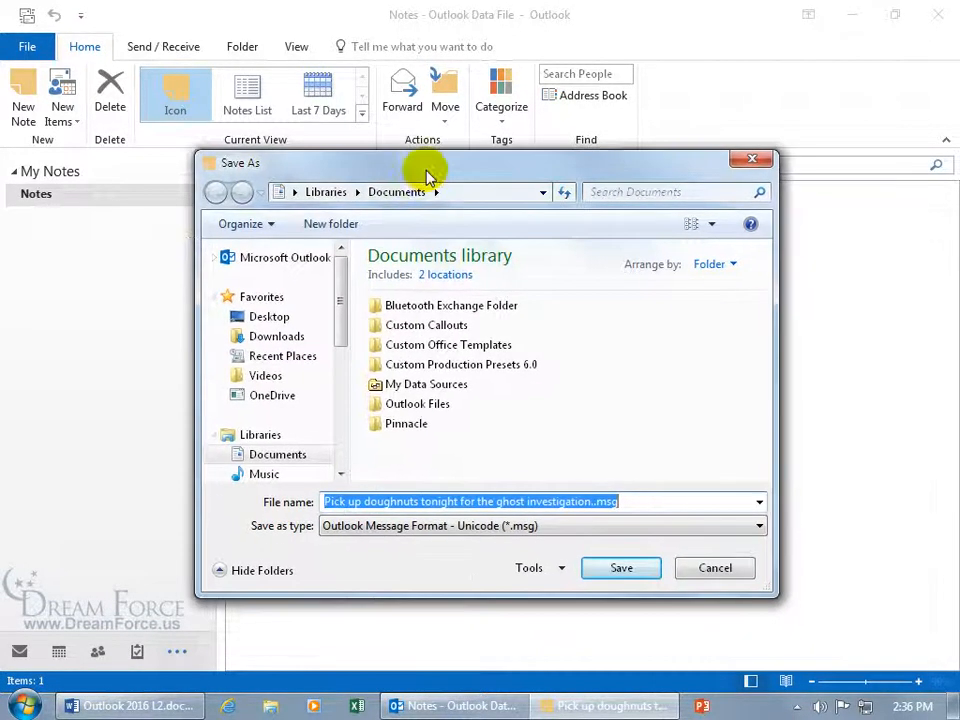
{"action": "left_click", "coordinate": [490, 530]}
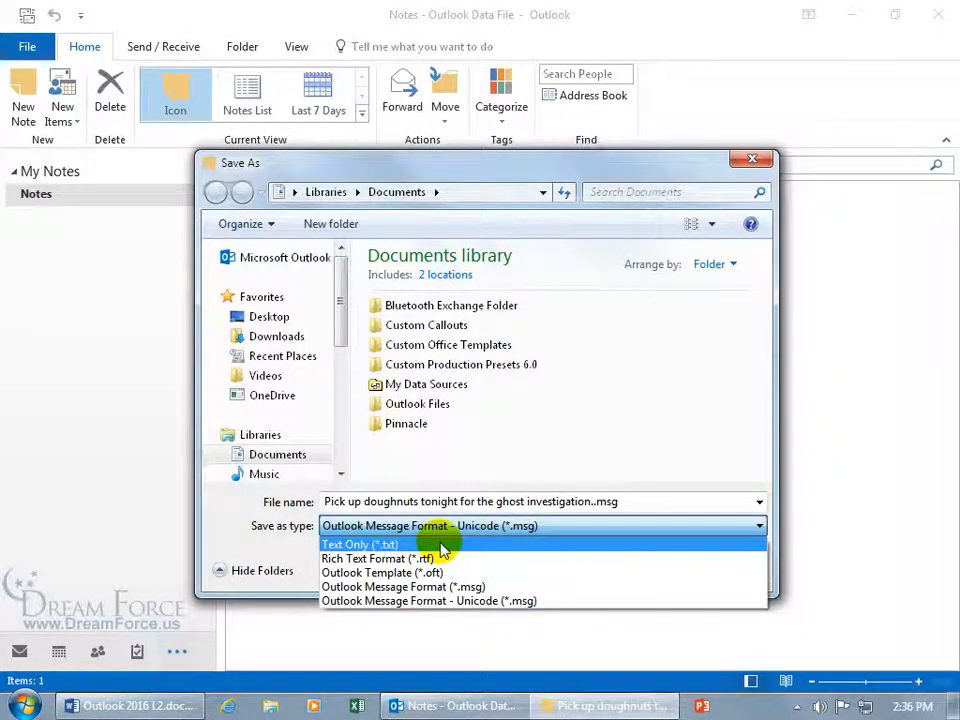
{"action": "left_click", "coordinate": [443, 546]}
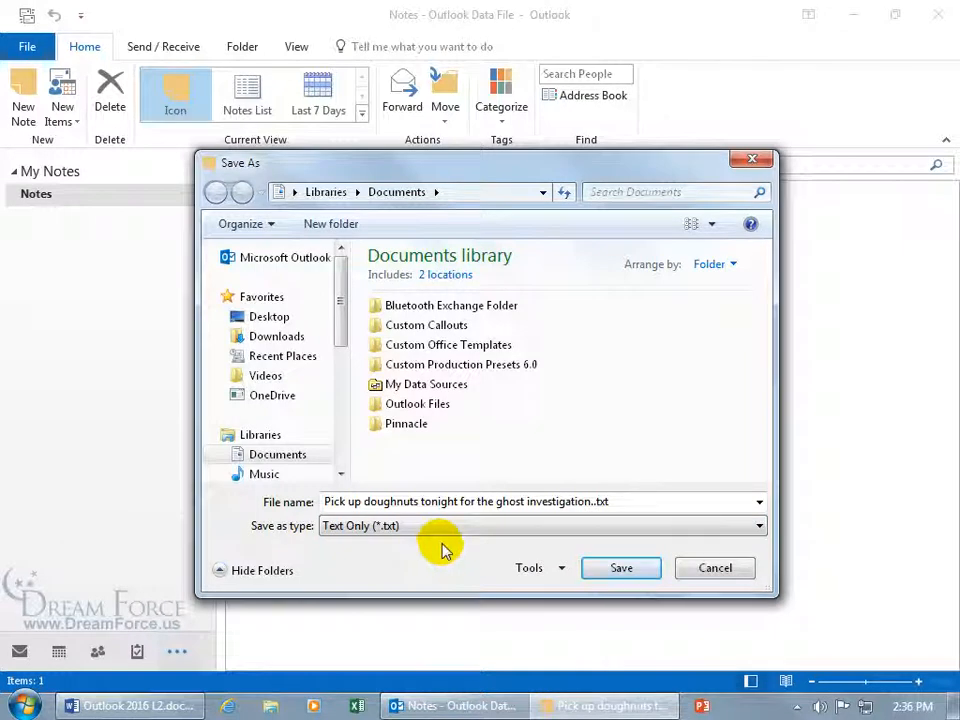
{"action": "left_click", "coordinate": [711, 568]}
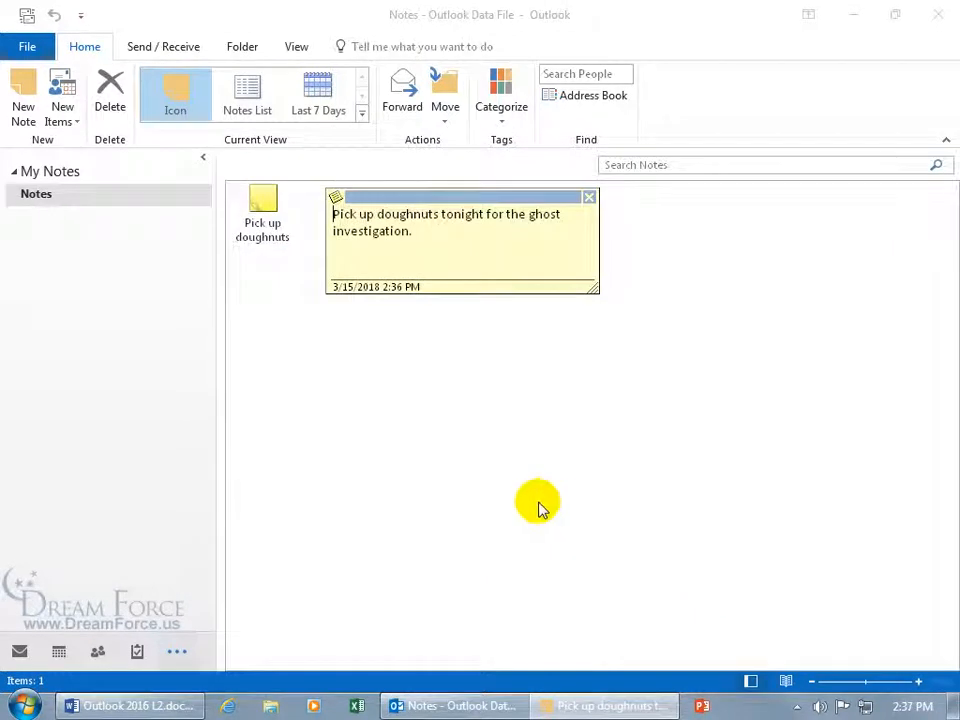
{"action": "left_click", "coordinate": [336, 197]}
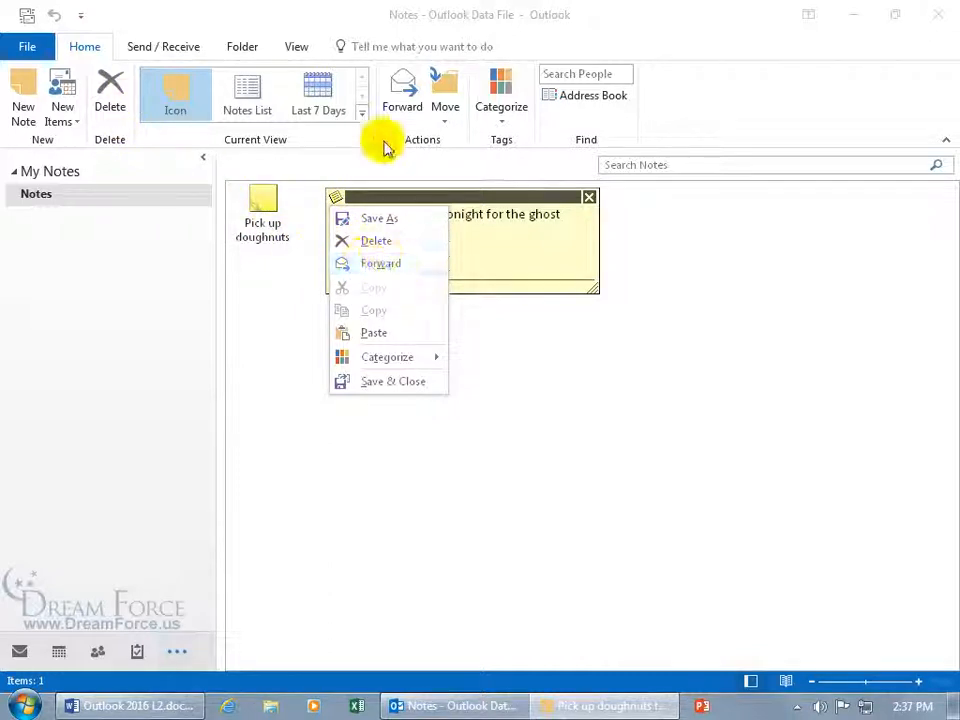
{"action": "left_click", "coordinate": [380, 265]}
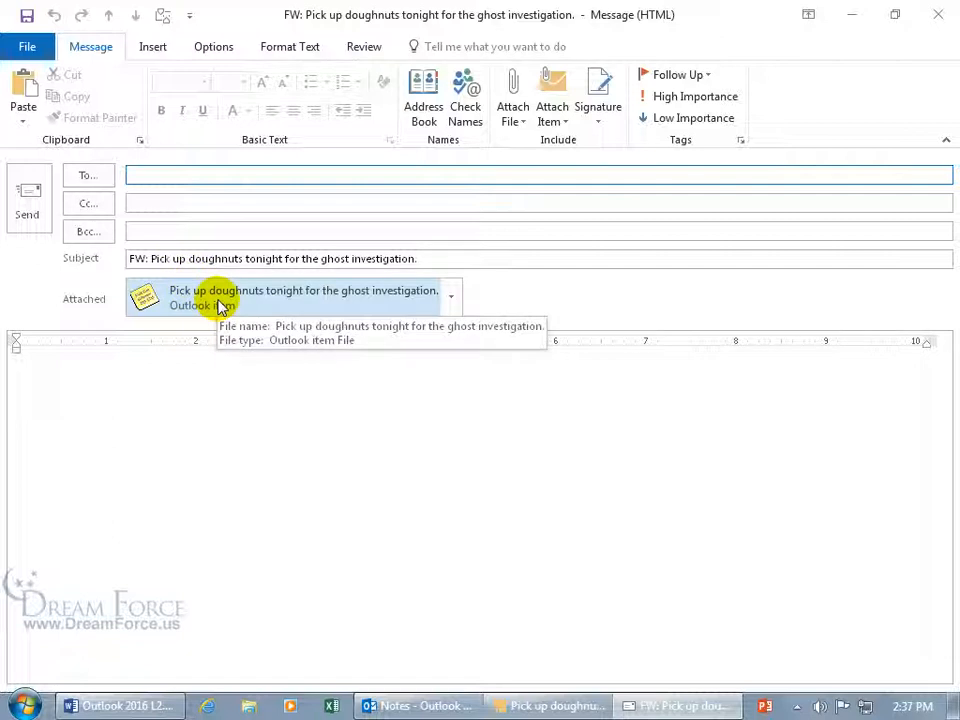
{"action": "left_click", "coordinate": [938, 14]}
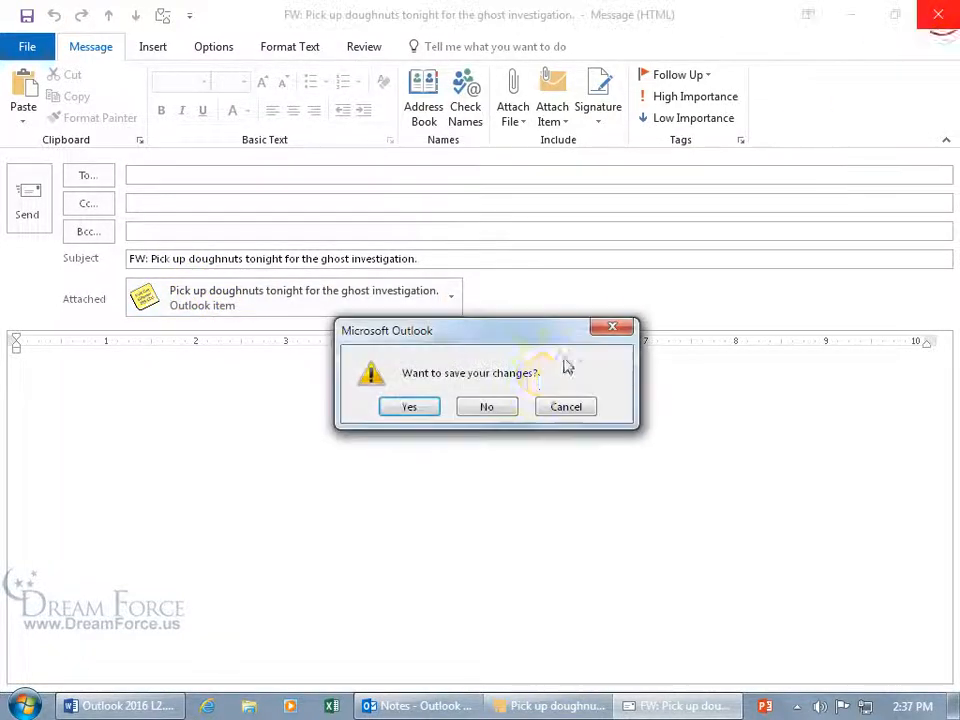
{"action": "left_click", "coordinate": [488, 408]}
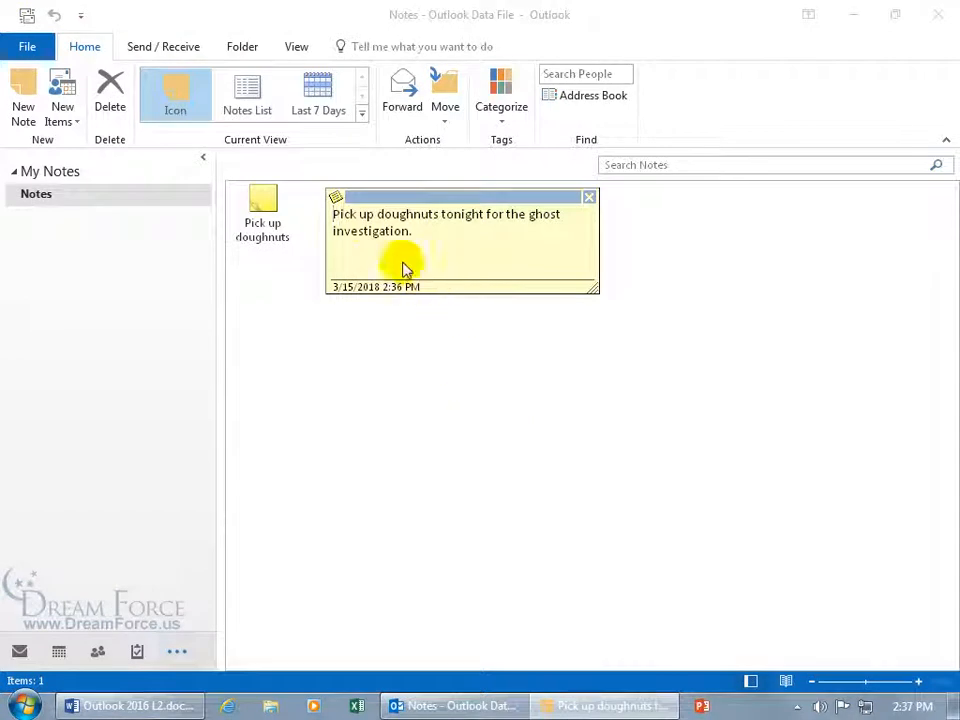
Step: Assign the Ghost Hunt category to the doughnuts note and close it
{"action": "left_click", "coordinate": [337, 198]}
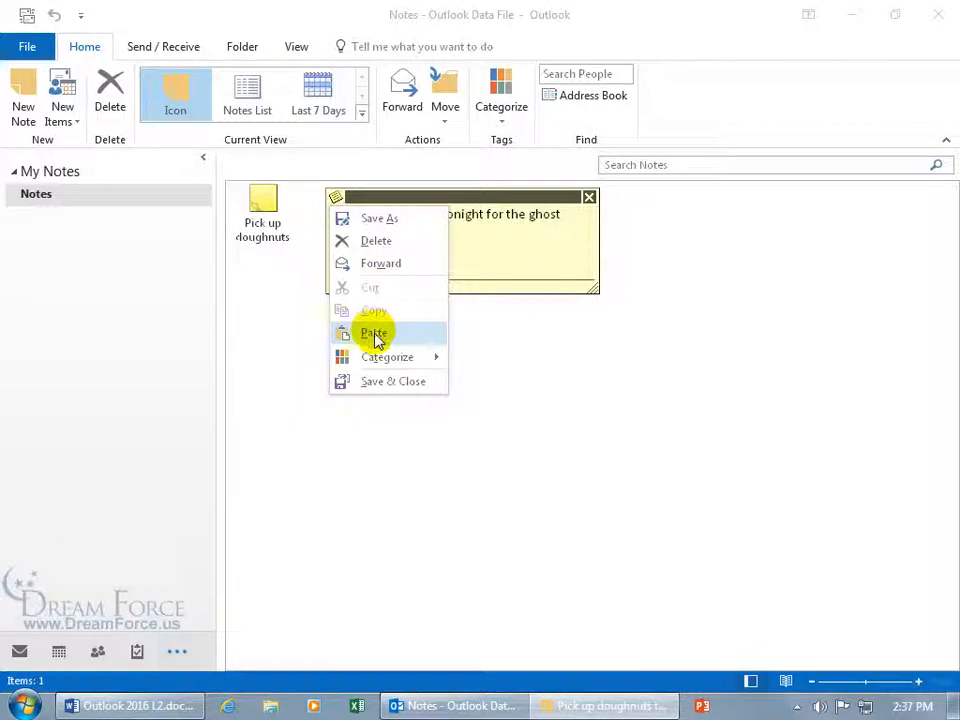
{"action": "mouse_move", "coordinate": [382, 360]}
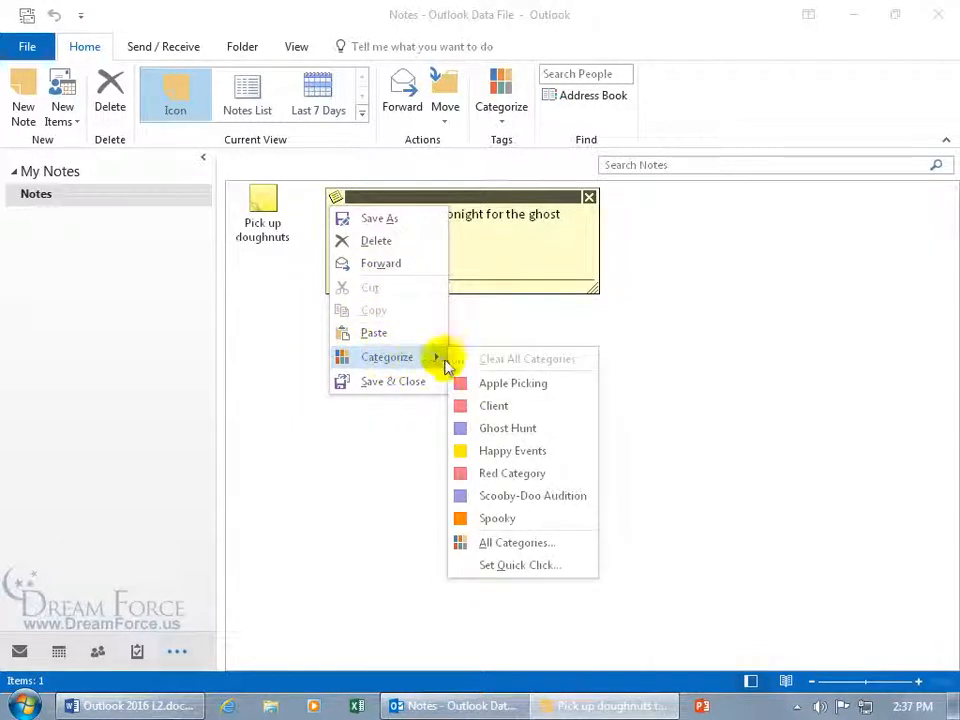
{"action": "left_click", "coordinate": [490, 427]}
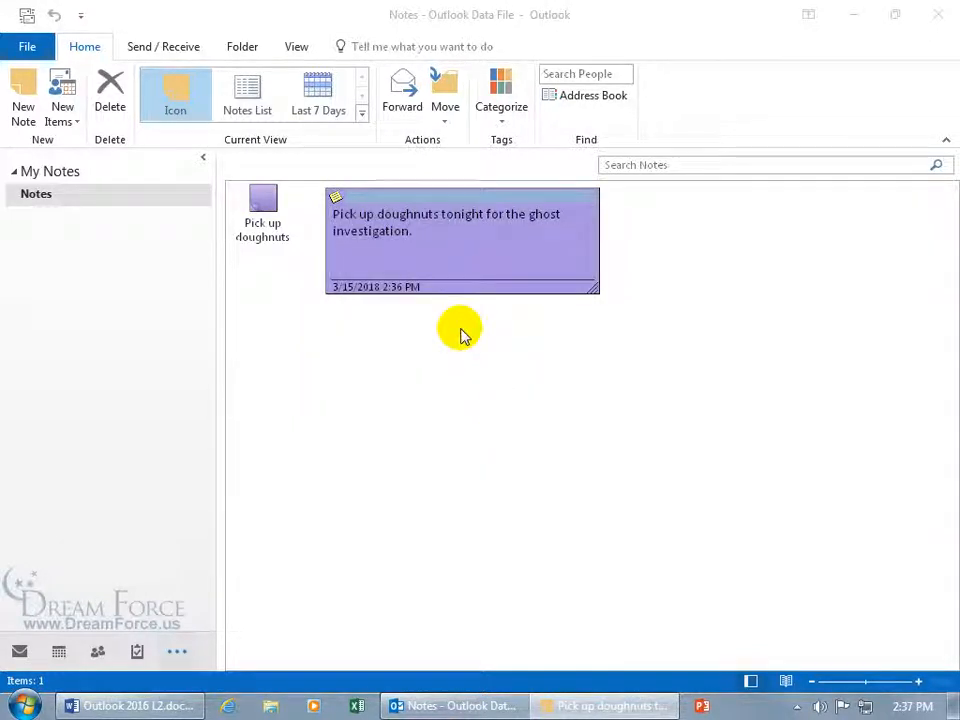
{"action": "left_click", "coordinate": [336, 197]}
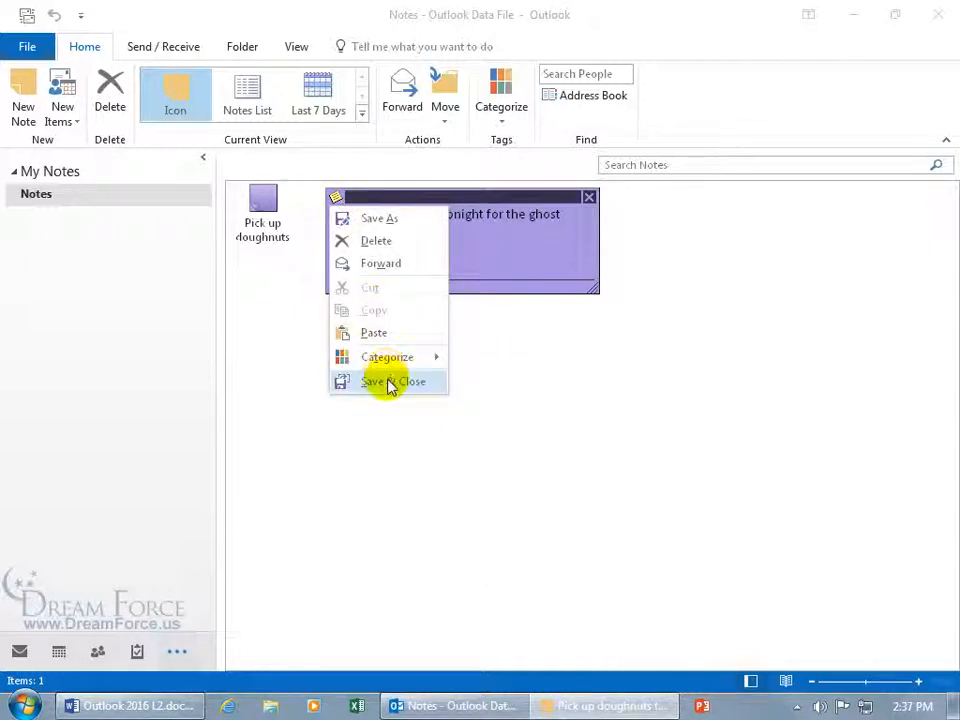
{"action": "left_click", "coordinate": [588, 197]}
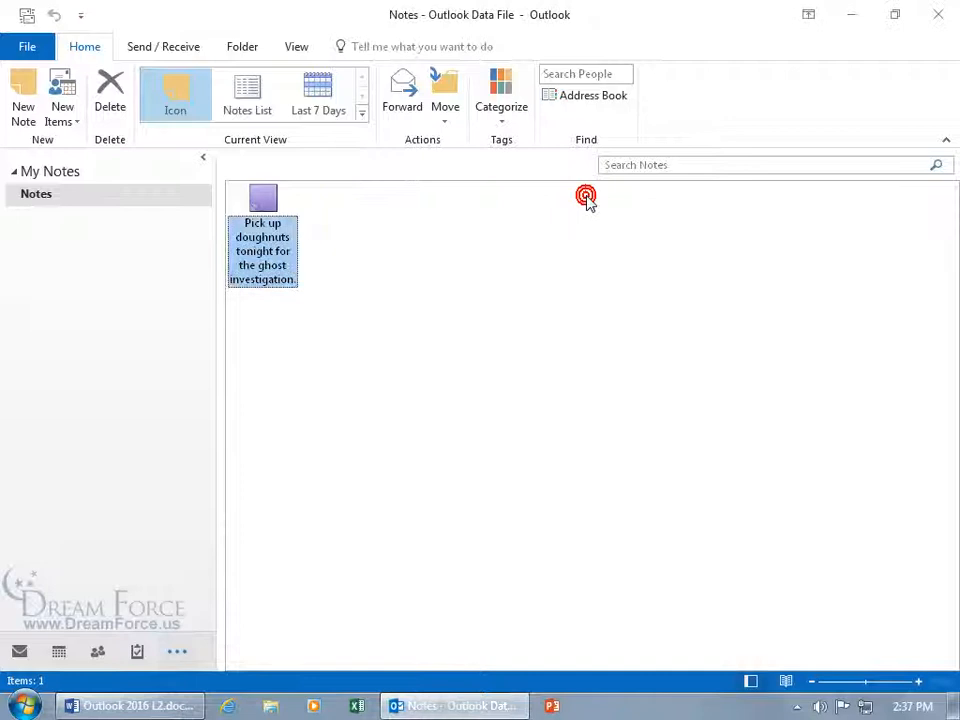
Step: Create a note reading "more notes", assign it the Ghost Hunt category, and close it
{"action": "double_click", "coordinate": [369, 233]}
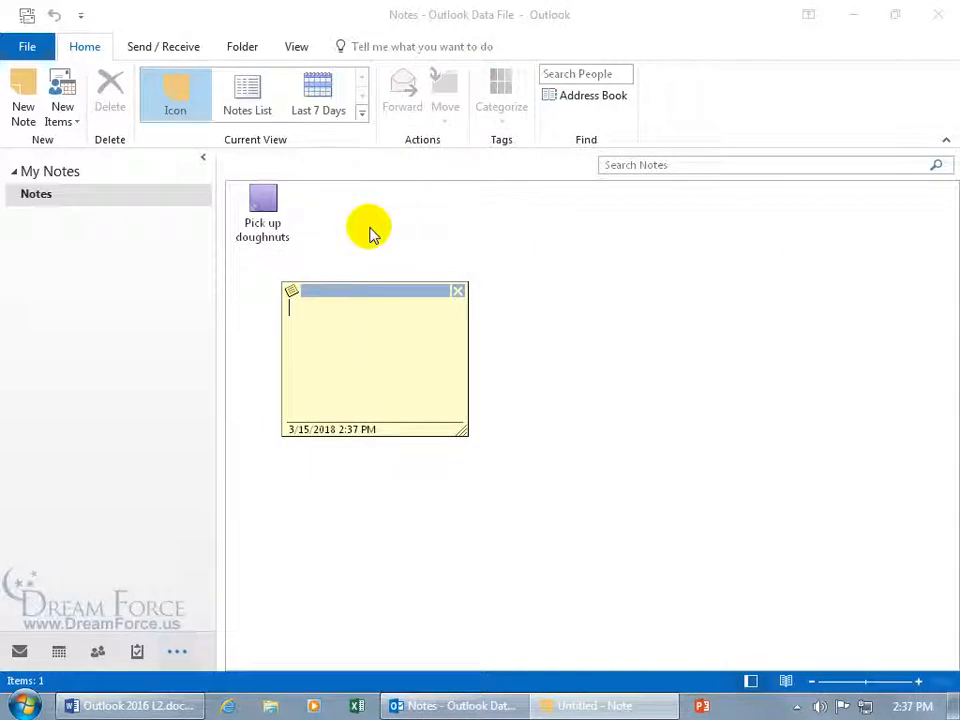
{"action": "type", "text": "more notes"}
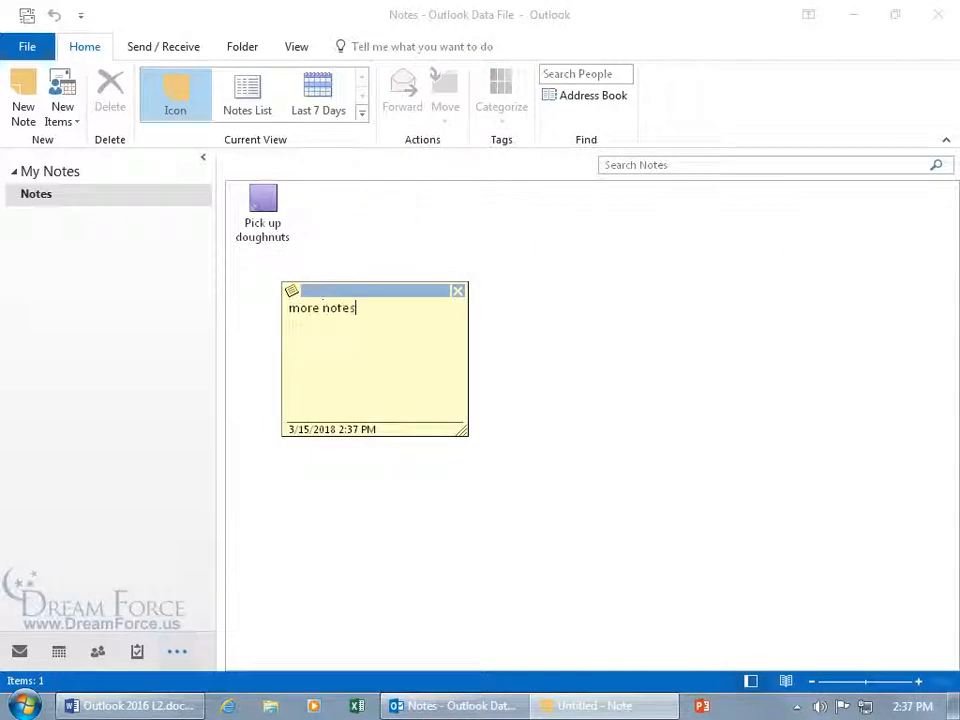
{"action": "left_click", "coordinate": [291, 291]}
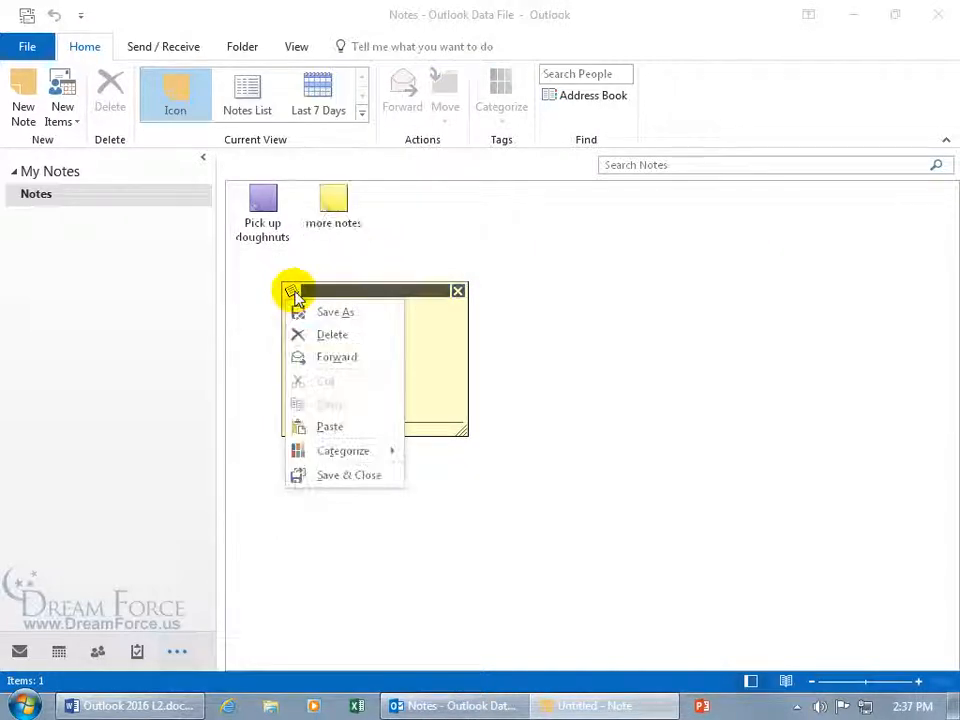
{"action": "mouse_move", "coordinate": [334, 450]}
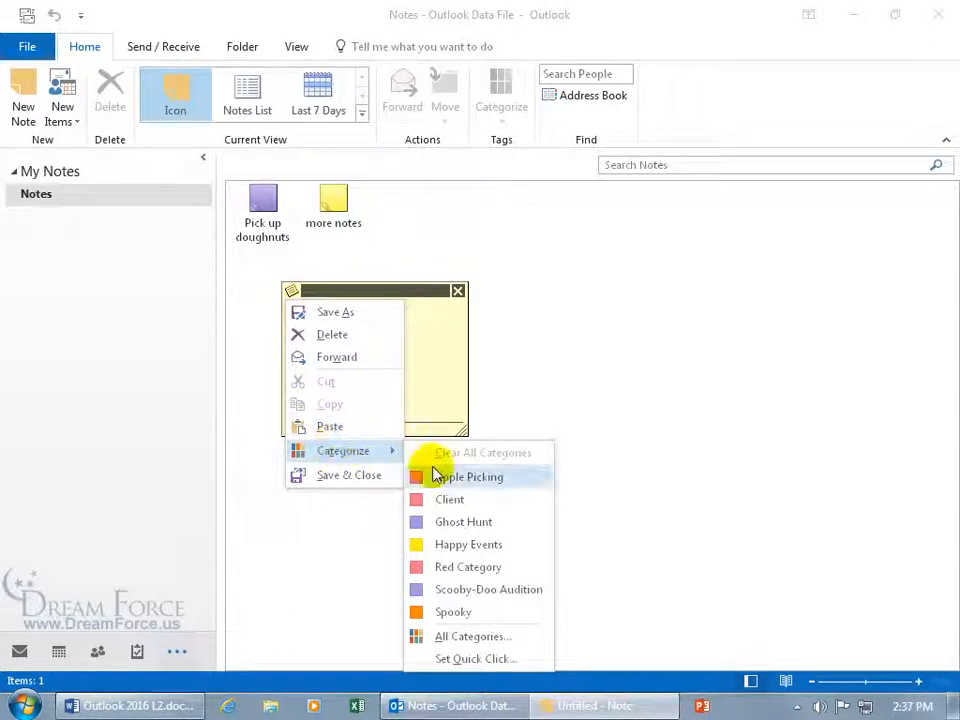
{"action": "left_click", "coordinate": [455, 522]}
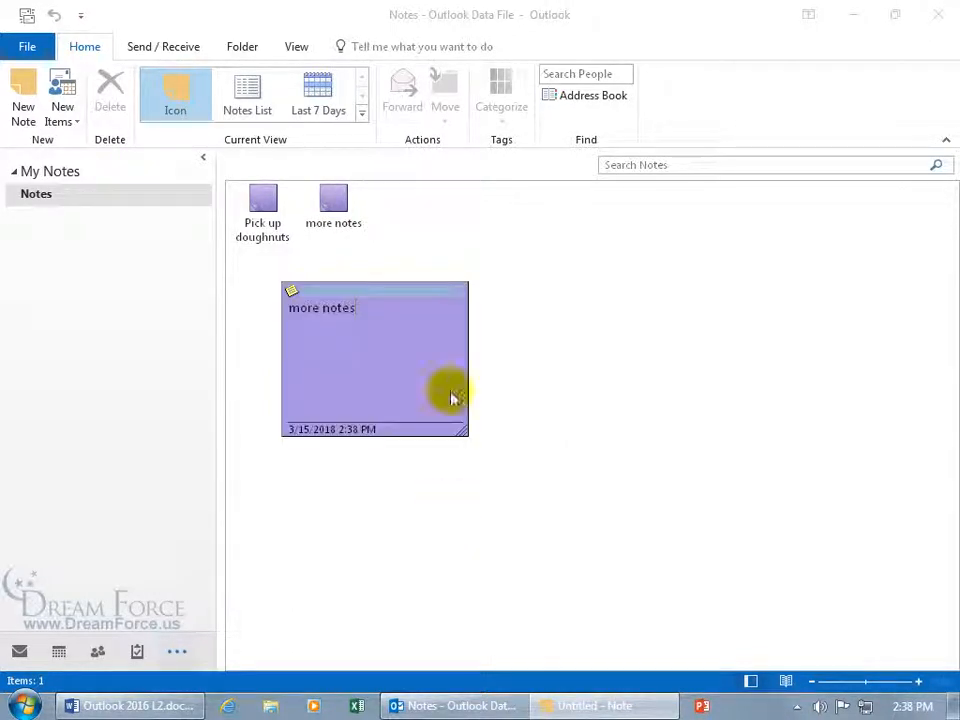
{"action": "left_click", "coordinate": [457, 291]}
Step: Create a note reading "additional notes", assign it the Apple Picking category, and close it
{"action": "double_click", "coordinate": [405, 263]}
{"action": "type", "text": "additional notes"}
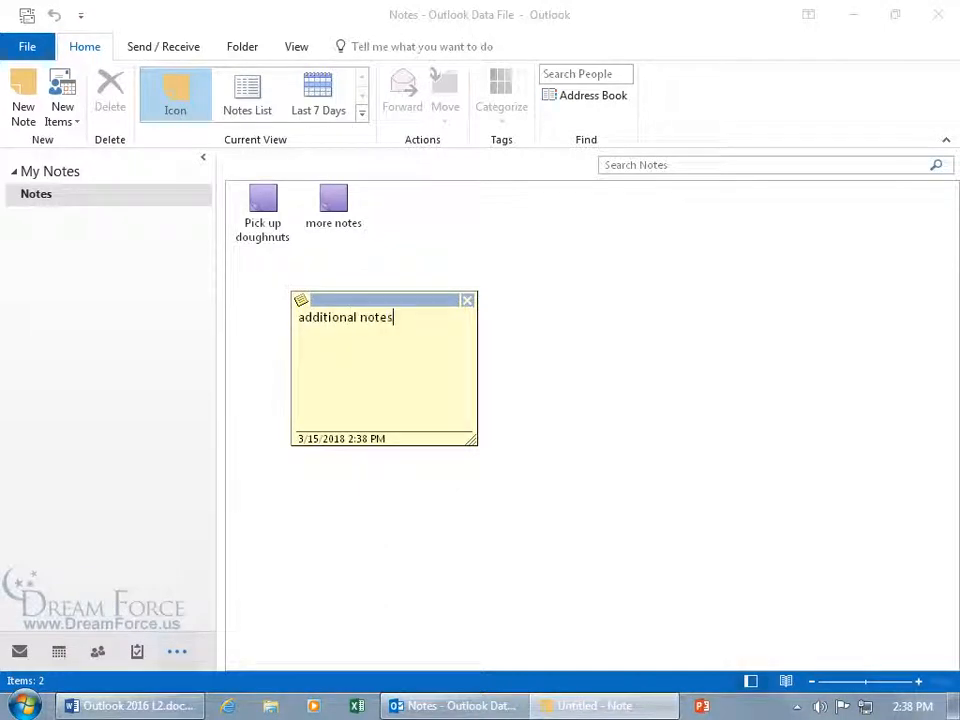
{"action": "right_click", "coordinate": [301, 300]}
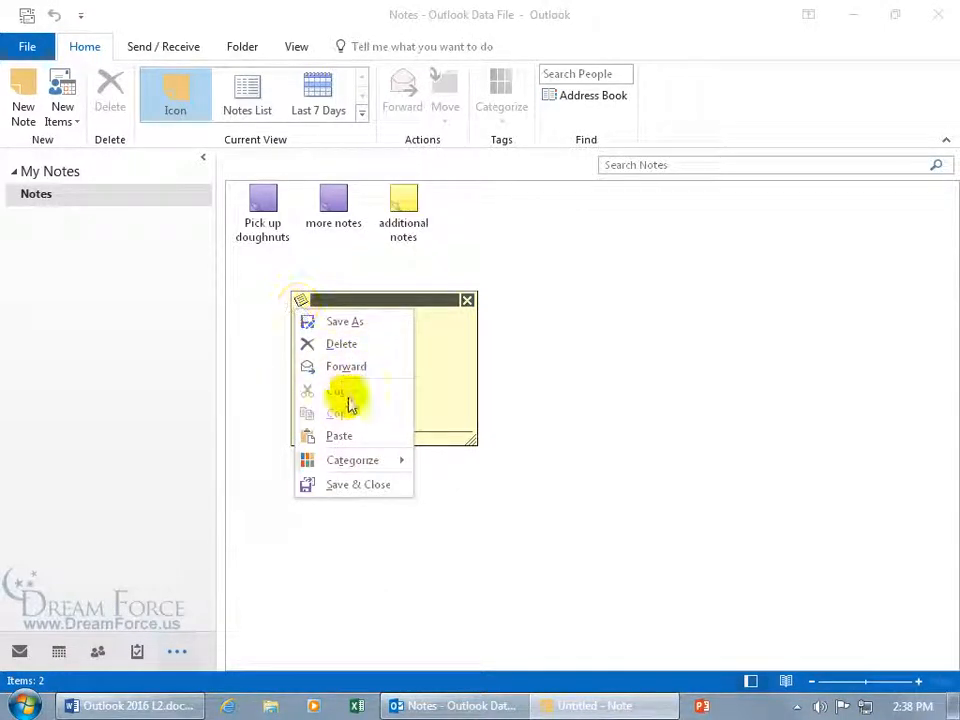
{"action": "mouse_move", "coordinate": [354, 459]}
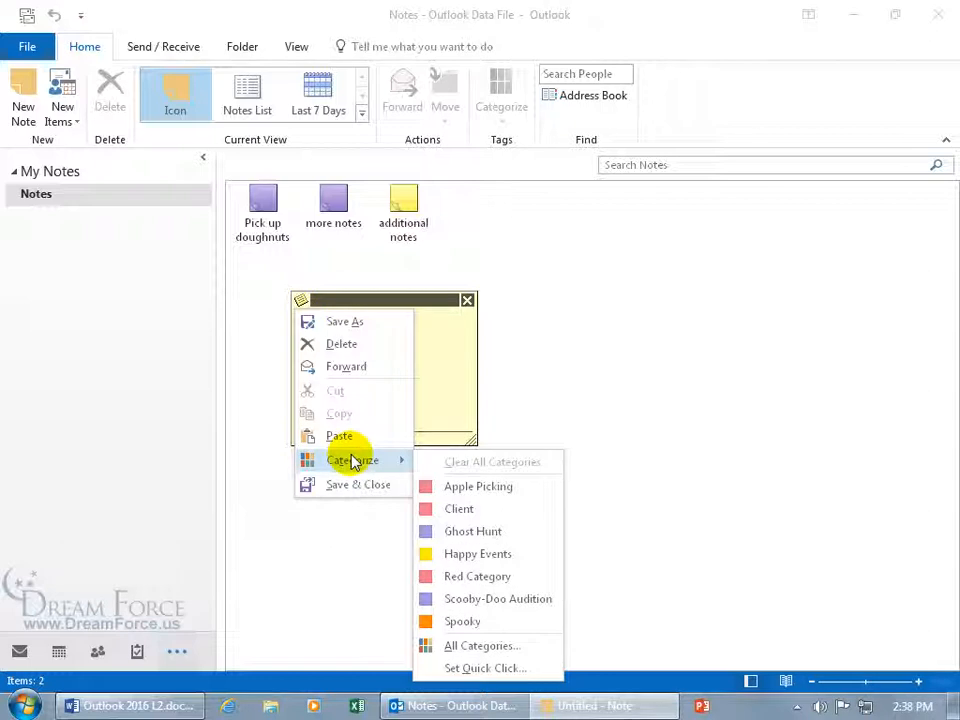
{"action": "left_click", "coordinate": [441, 488]}
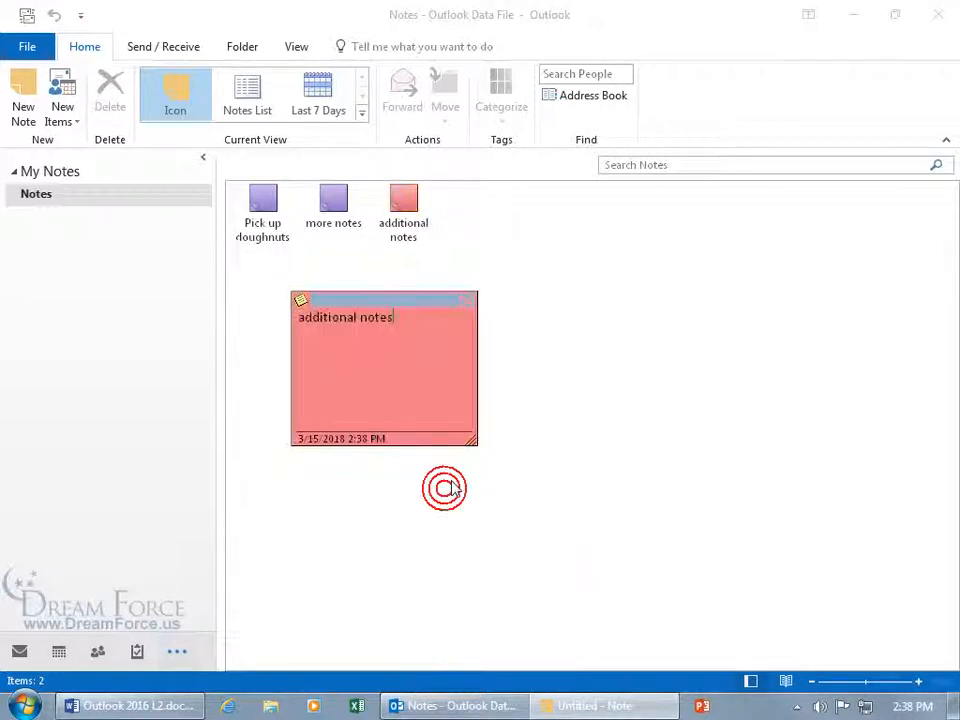
{"action": "left_click", "coordinate": [470, 303]}
Step: Create a note reading "one more", assign it the Happy Events category, and close it
{"action": "double_click", "coordinate": [478, 263]}
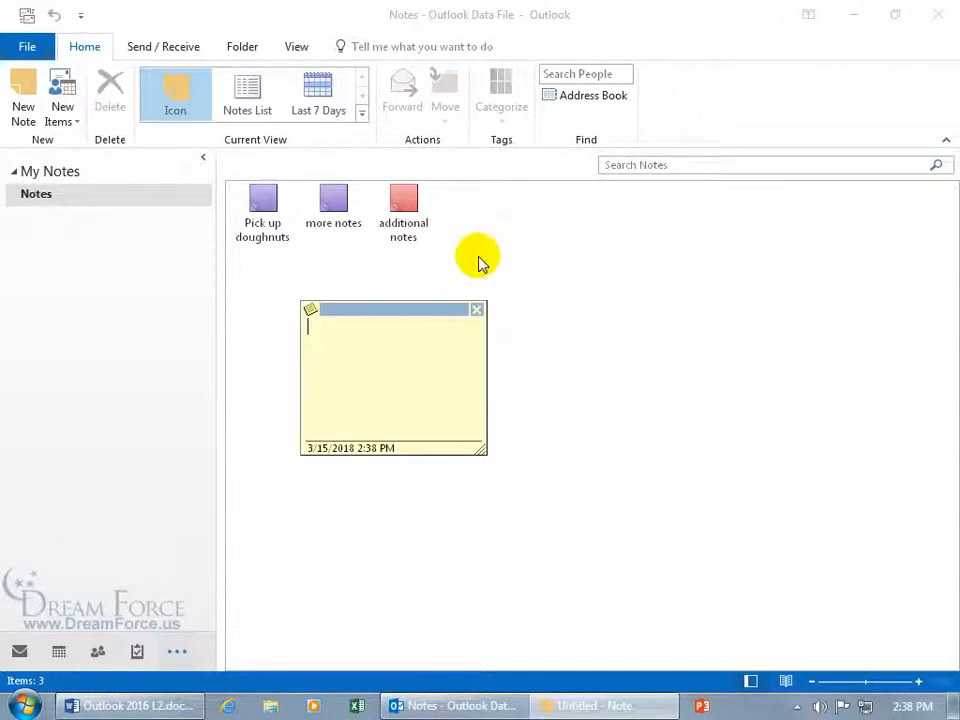
{"action": "type", "text": "one more"}
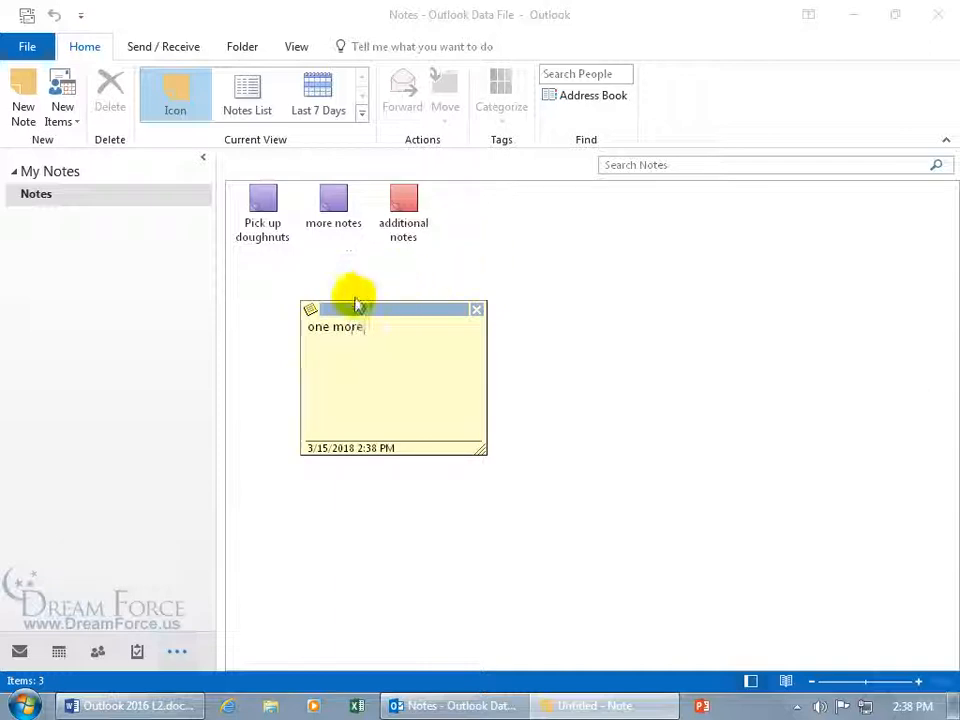
{"action": "left_click", "coordinate": [311, 310]}
{"action": "mouse_move", "coordinate": [343, 467]}
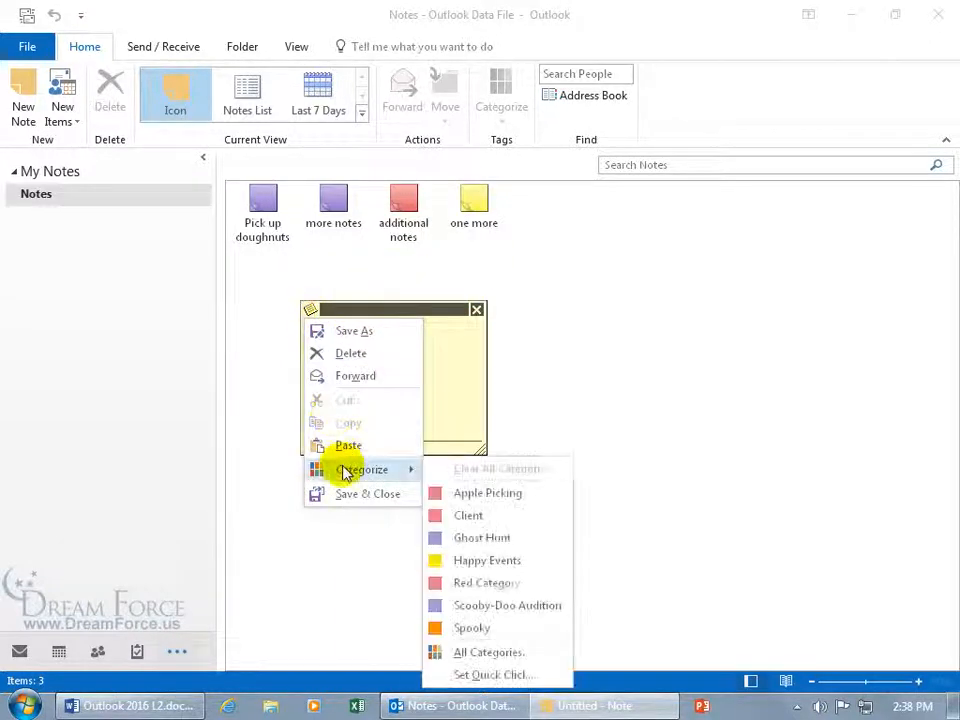
{"action": "left_click", "coordinate": [465, 561]}
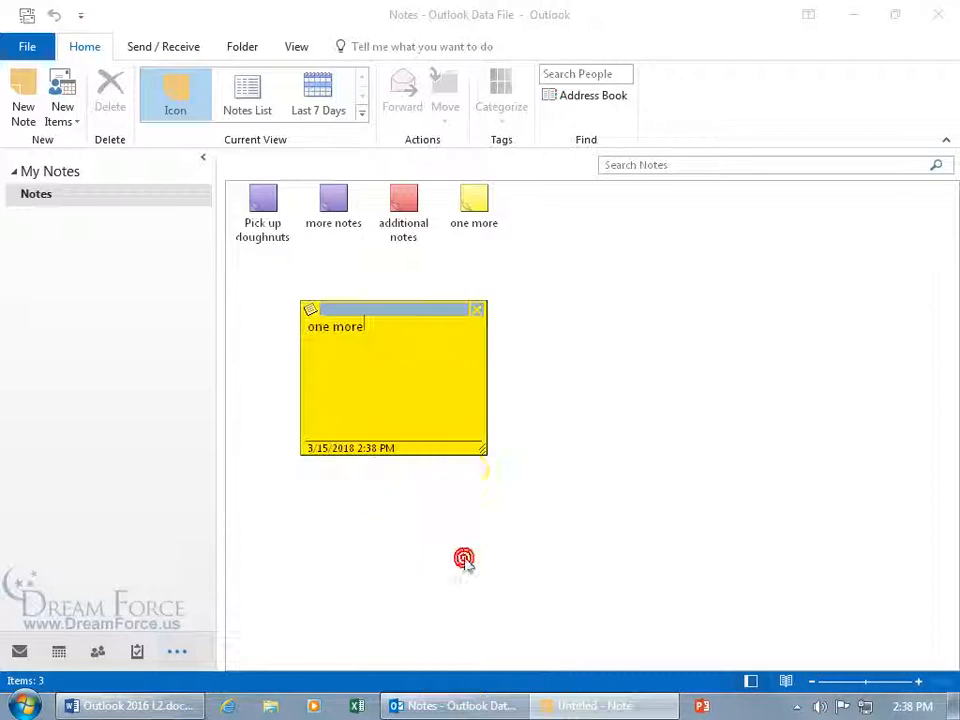
{"action": "left_click", "coordinate": [478, 310]}
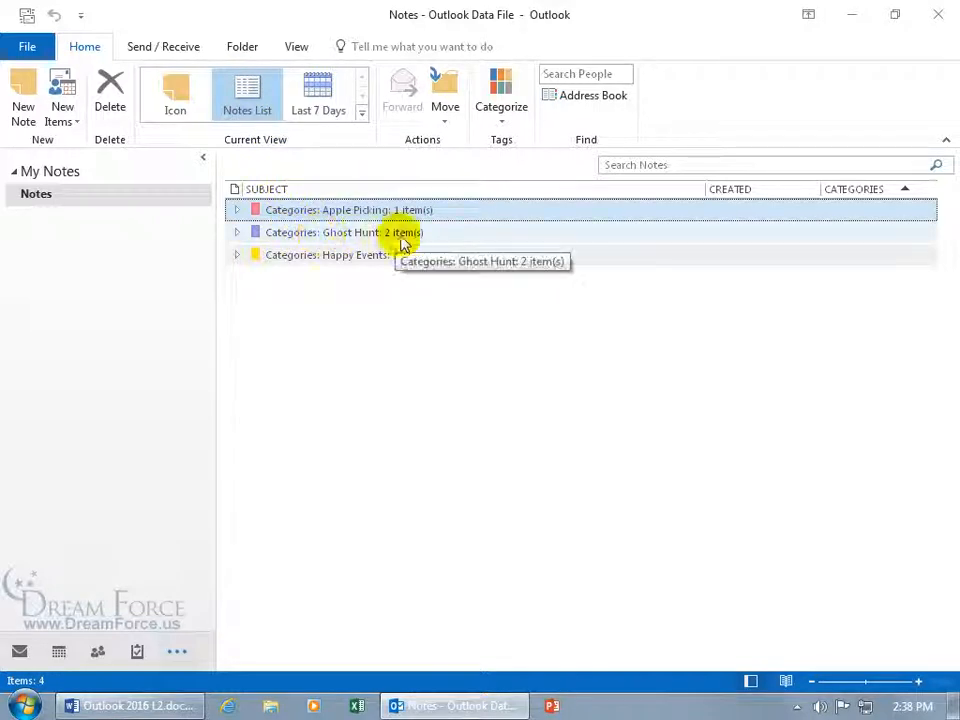
Step: Expand the Ghost Hunt group in the Notes List view and sort the notes by creation date
{"action": "left_click", "coordinate": [237, 232]}
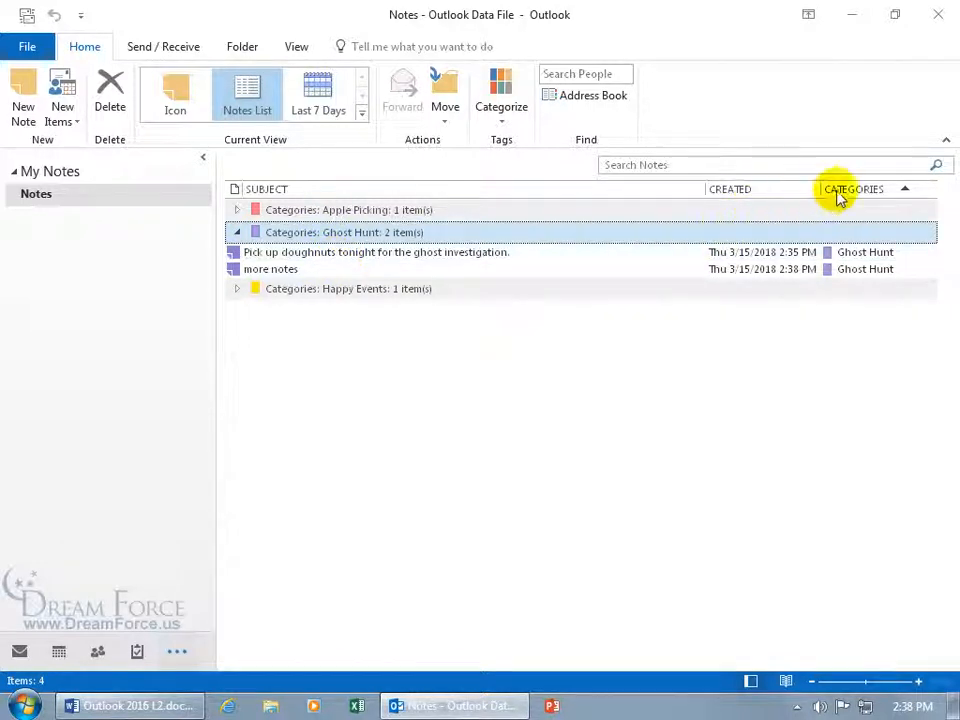
{"action": "left_click", "coordinate": [757, 197]}
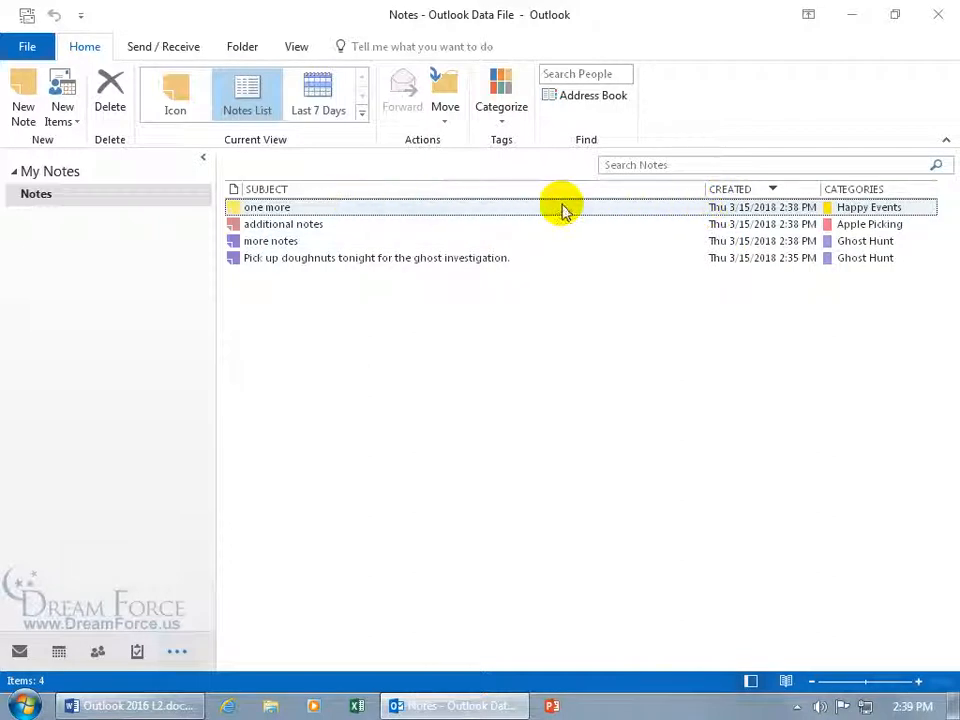
Step: Replace the Happy Events category of the "one more" note with Ghost Hunt
{"action": "right_click", "coordinate": [855, 209]}
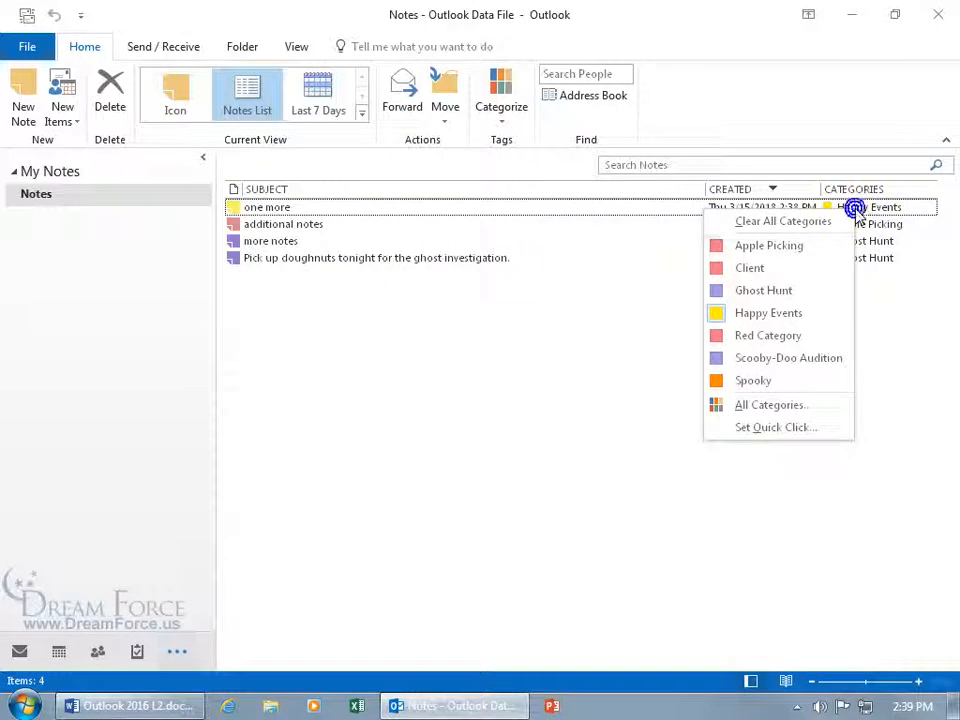
{"action": "left_click", "coordinate": [791, 289]}
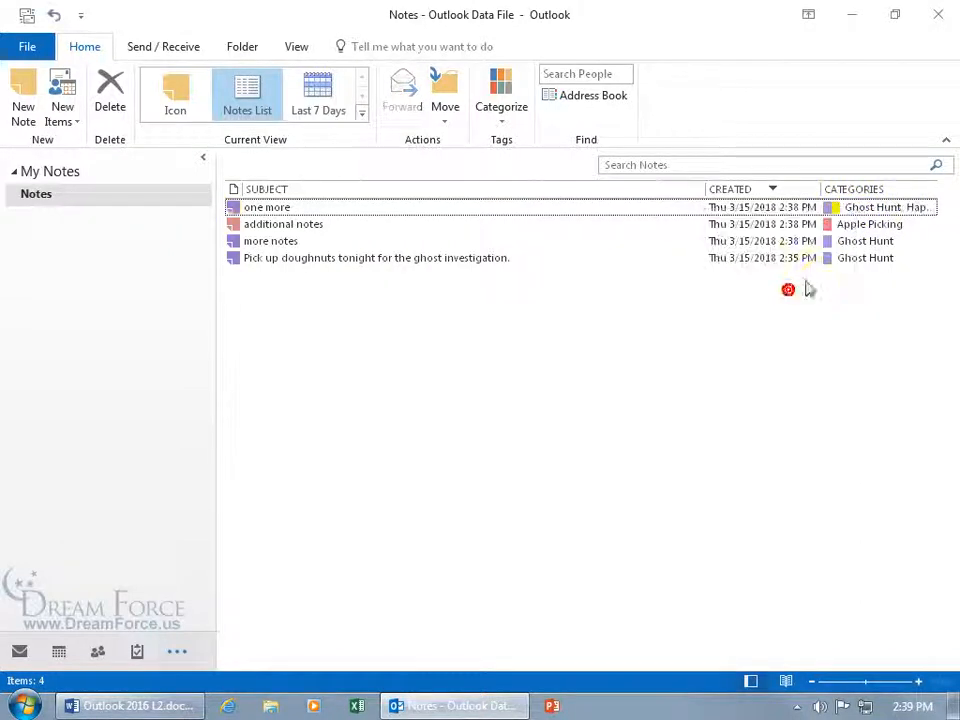
{"action": "right_click", "coordinate": [838, 208]}
{"action": "left_click", "coordinate": [766, 316]}
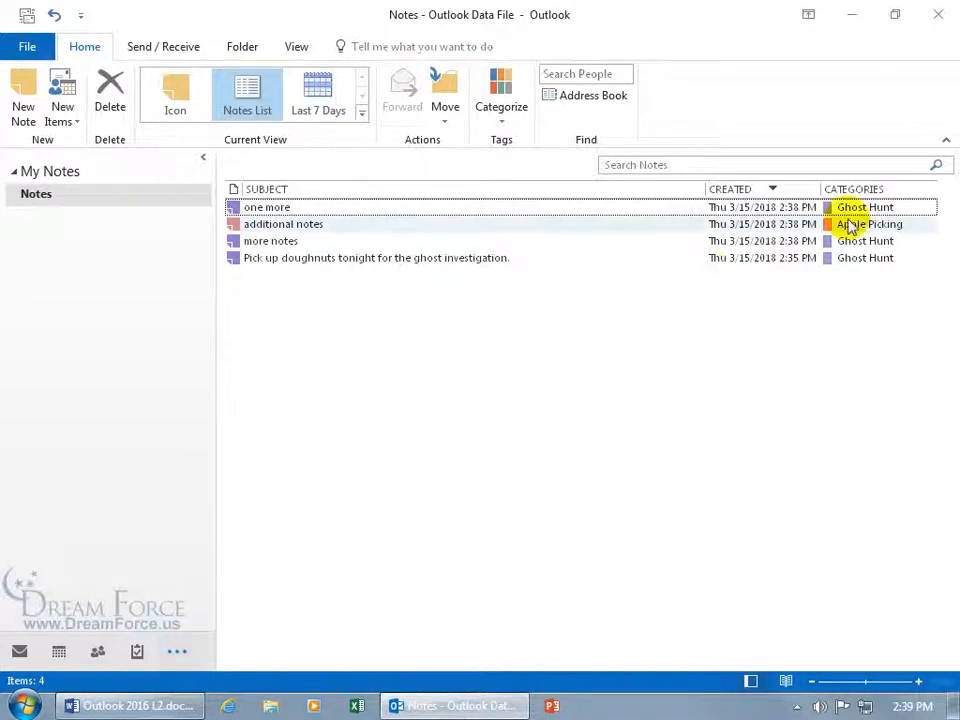
Step: Sort the notes list by category, expand the Apple Picking group, and return to the Icon view
{"action": "left_click", "coordinate": [868, 190]}
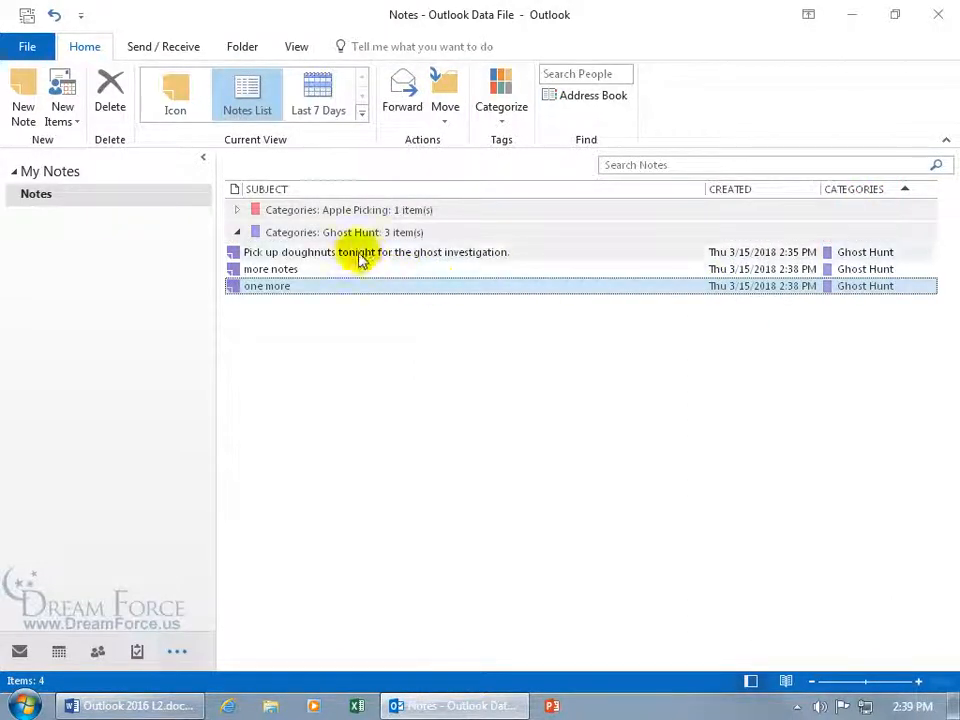
{"action": "left_click", "coordinate": [237, 211]}
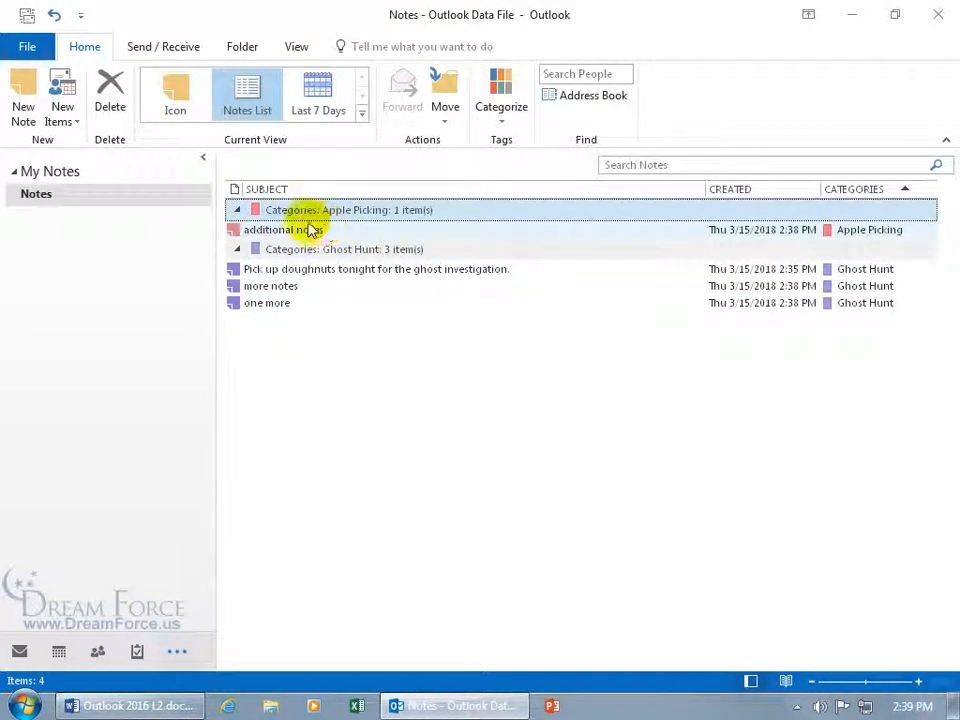
{"action": "left_click", "coordinate": [177, 105]}
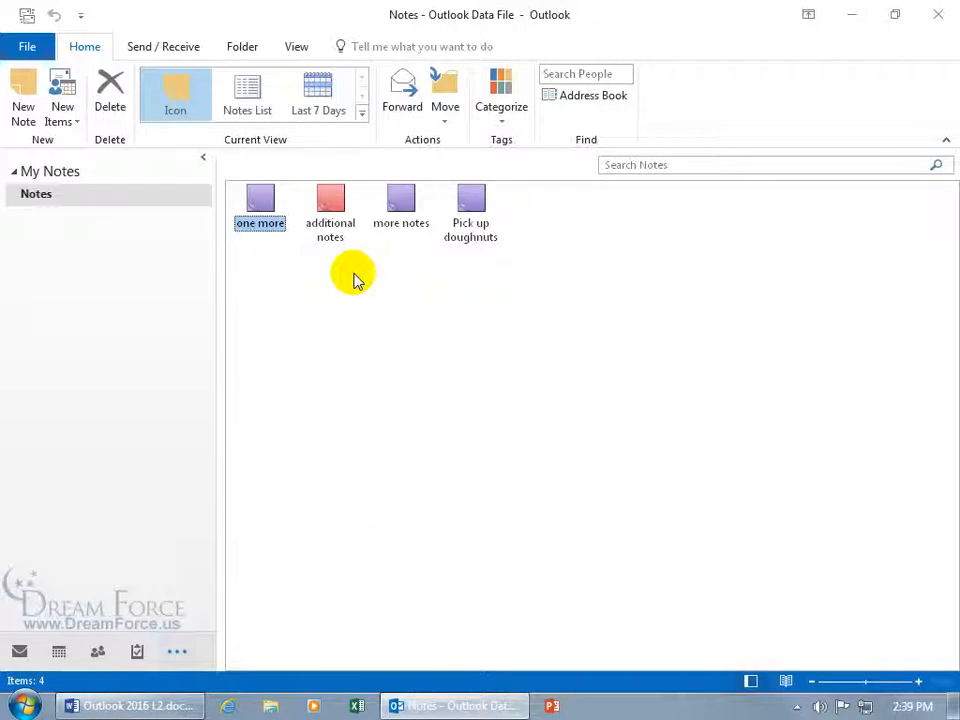
Step: Send and receive mail in the Inbox and open the forwarded "Need 10 flashights" message
{"action": "left_click", "coordinate": [19, 651]}
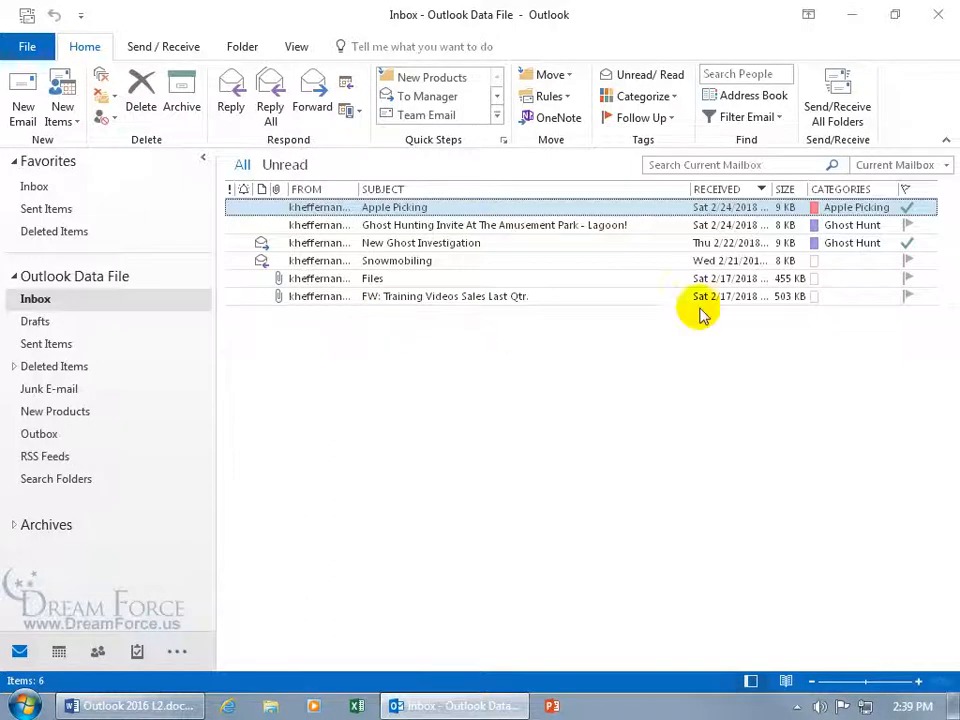
{"action": "left_click", "coordinate": [836, 108]}
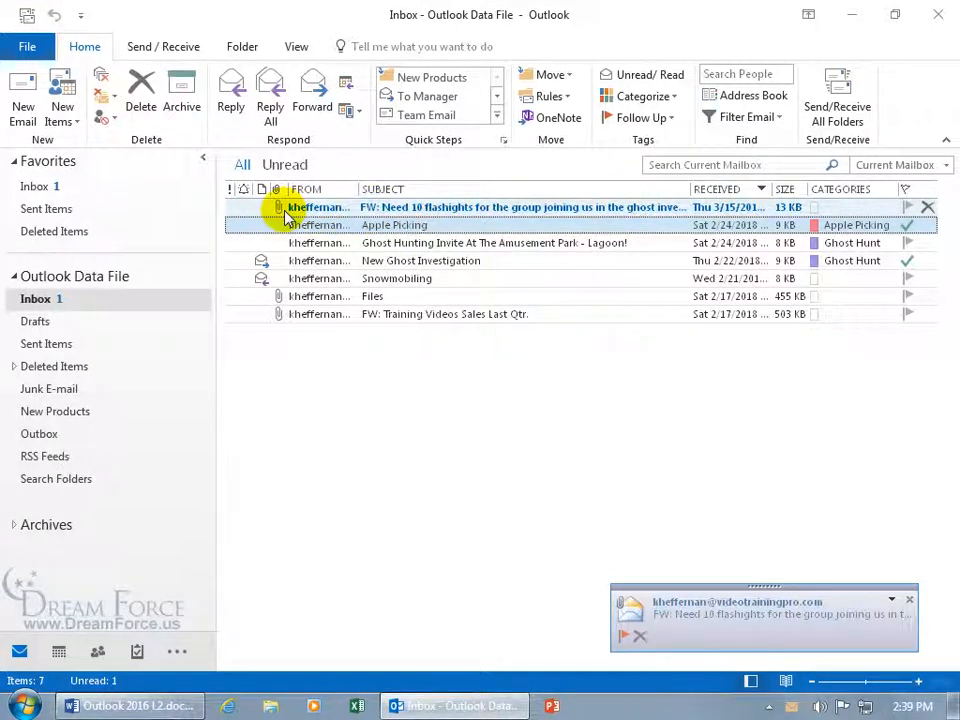
{"action": "double_click", "coordinate": [385, 210]}
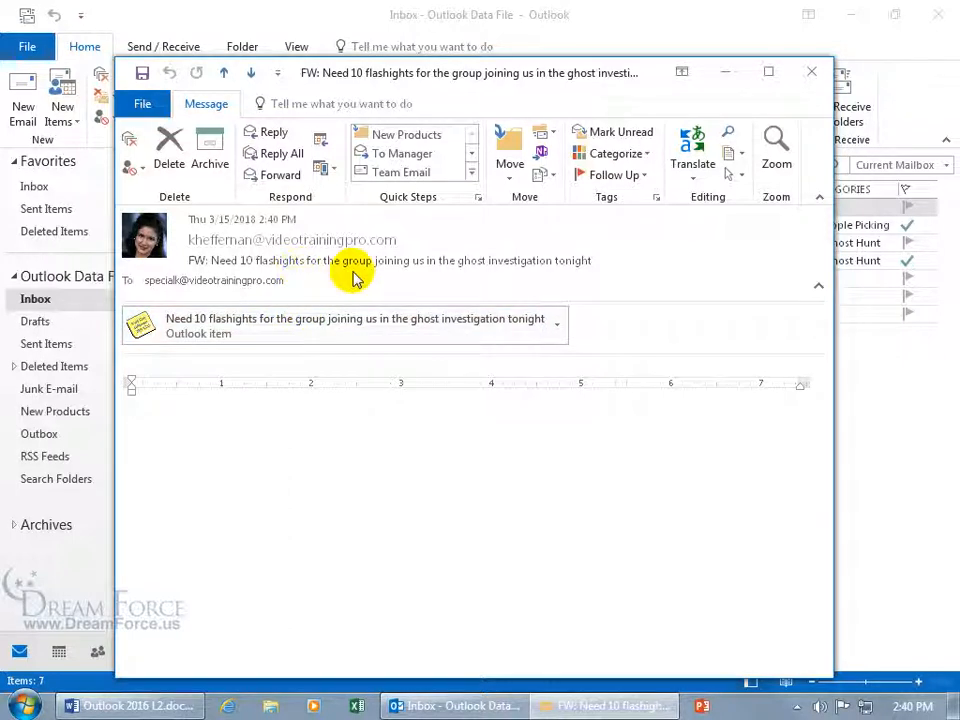
Step: Look at the file types for saving the message's attached note to Documents, and cancel without saving
{"action": "right_click", "coordinate": [557, 329]}
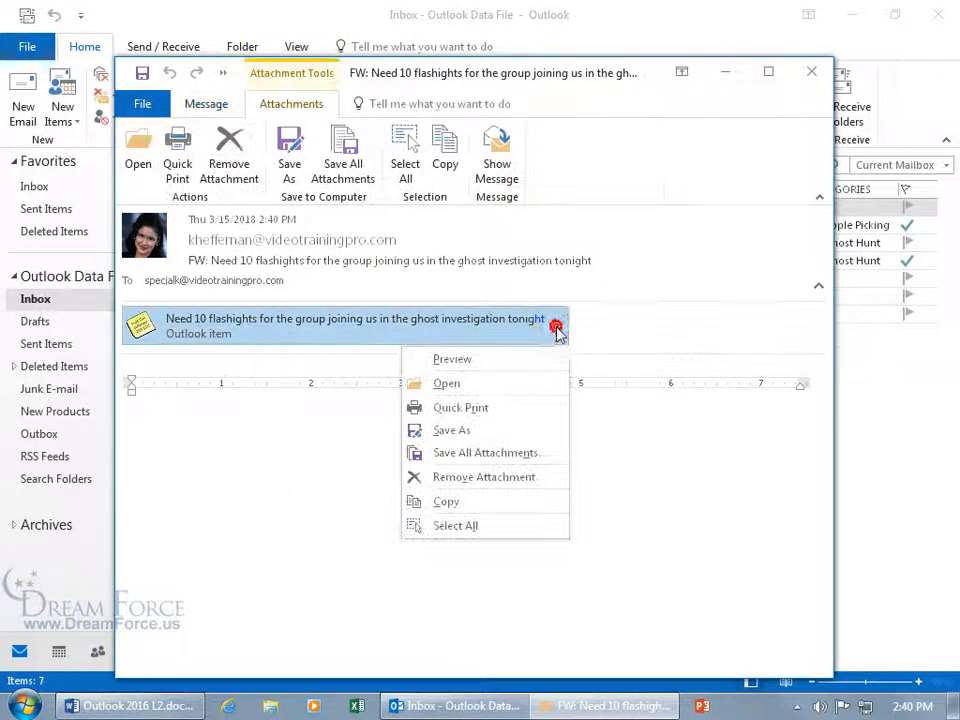
{"action": "left_click", "coordinate": [494, 432]}
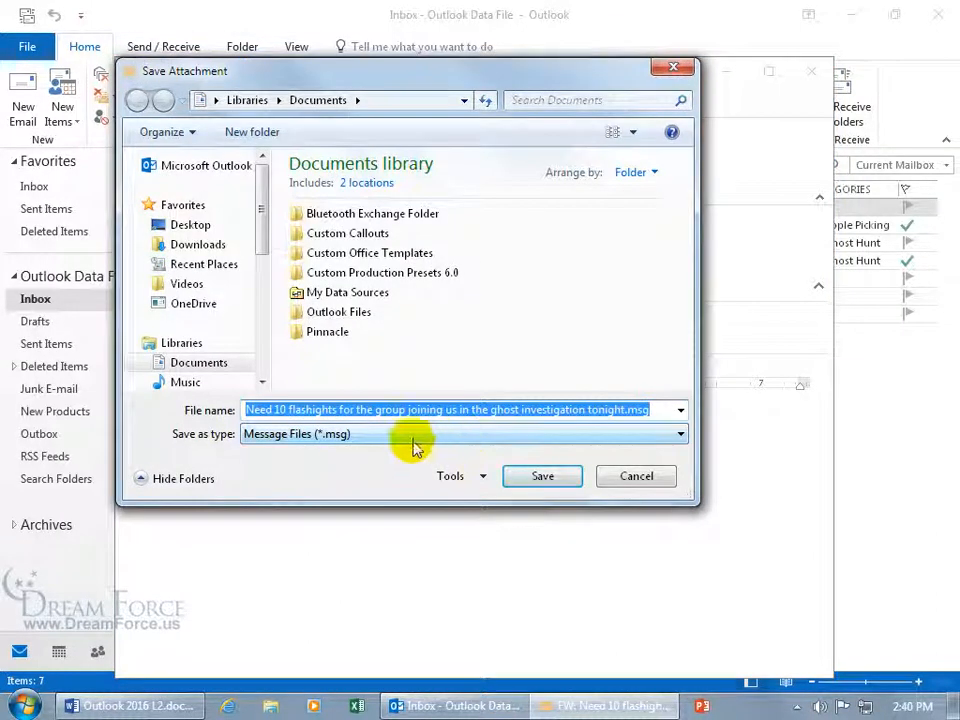
{"action": "left_click", "coordinate": [336, 456]}
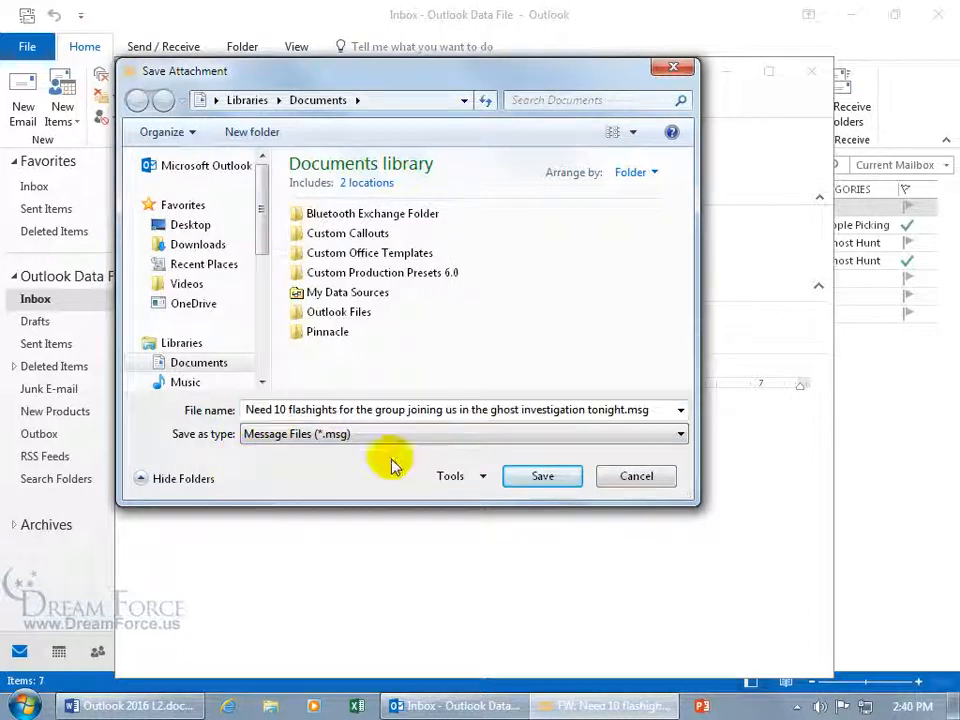
{"action": "left_click", "coordinate": [652, 481]}
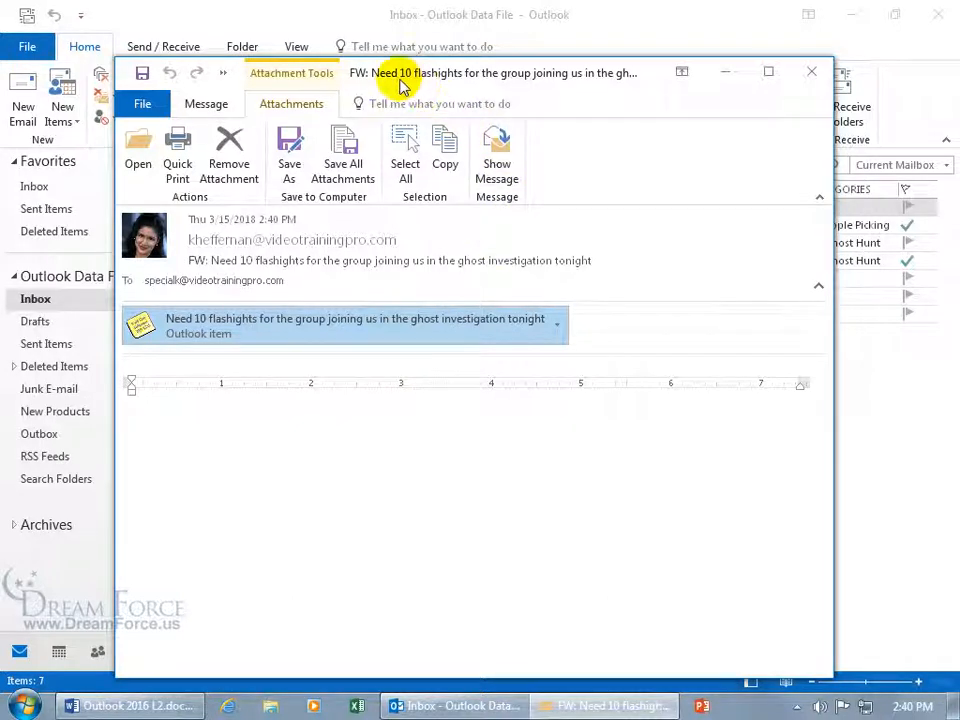
Step: Move the message window aside, open the Notes folder behind it, and copy the attached "Need 10 flashights" note into the folder
{"action": "left_click_drag", "start_coordinate": [402, 84], "coordinate": [637, 38]}
{"action": "left_click", "coordinate": [166, 646]}
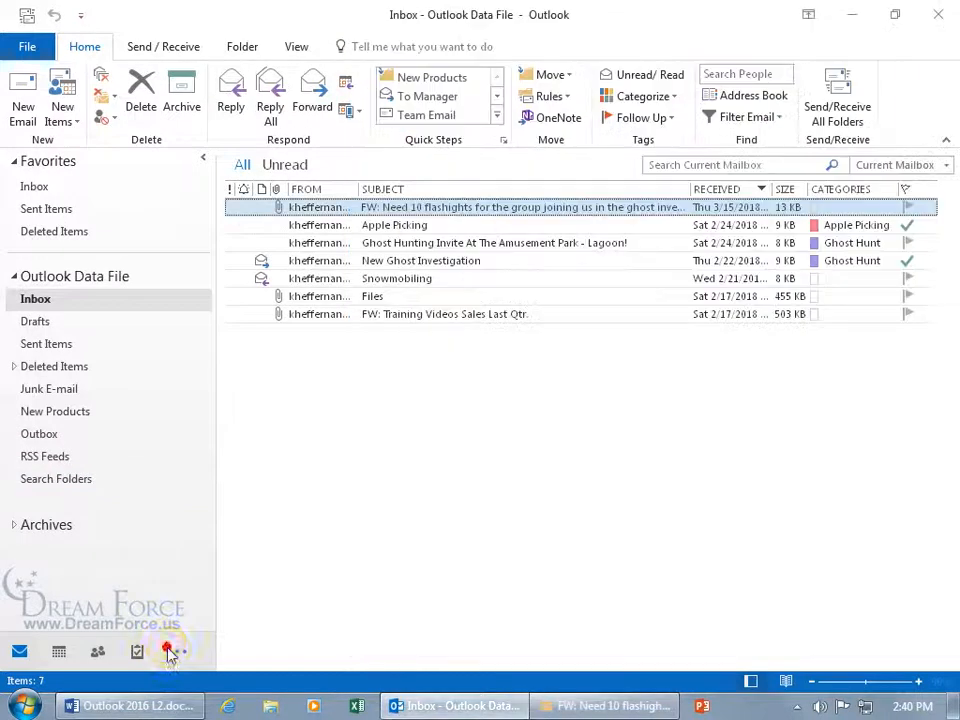
{"action": "left_click", "coordinate": [175, 652]}
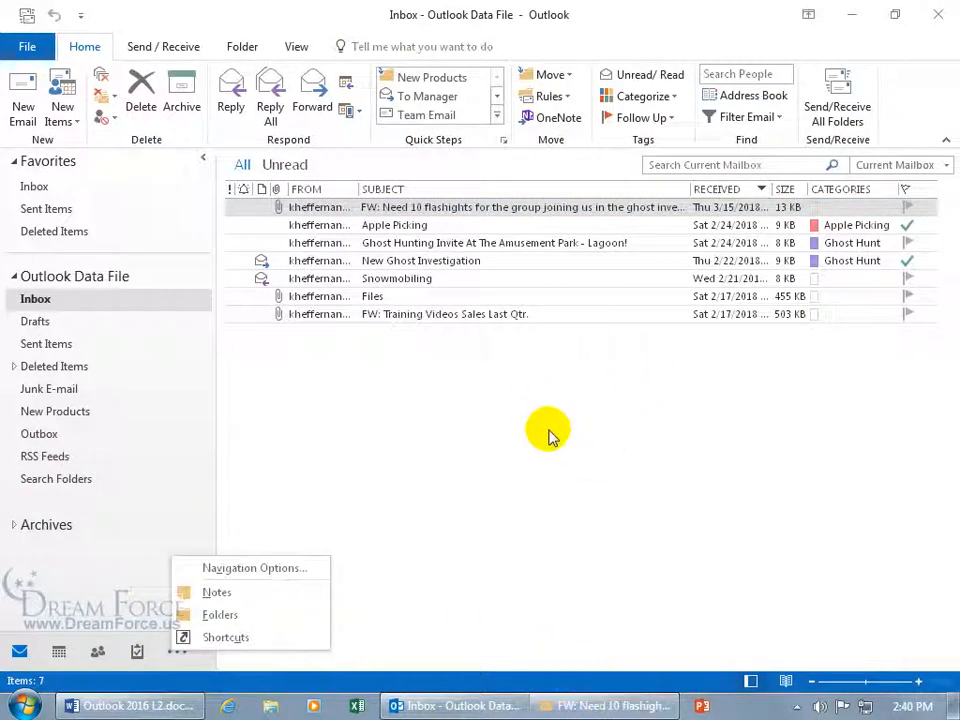
{"action": "left_click", "coordinate": [224, 595]}
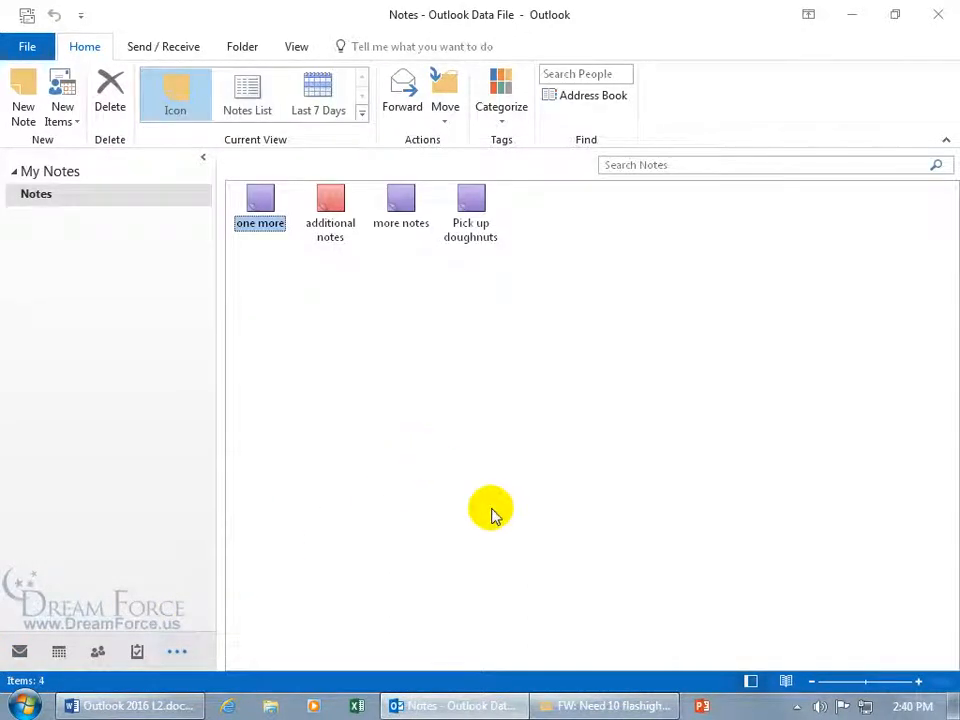
{"action": "left_click", "coordinate": [612, 708]}
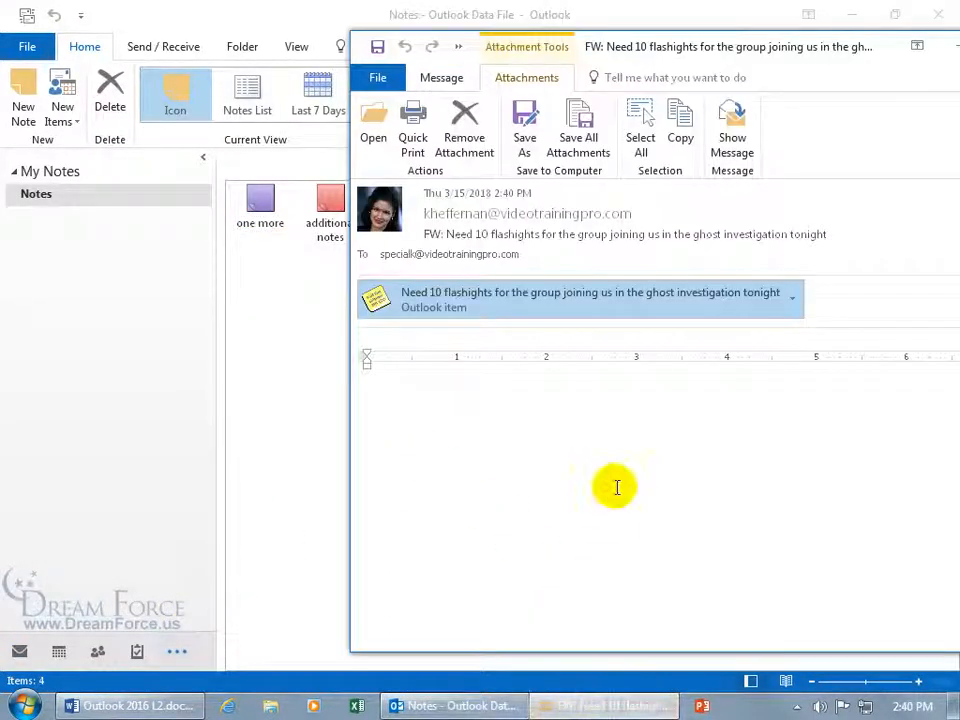
{"action": "left_click_drag", "start_coordinate": [478, 300], "coordinate": [314, 303]}
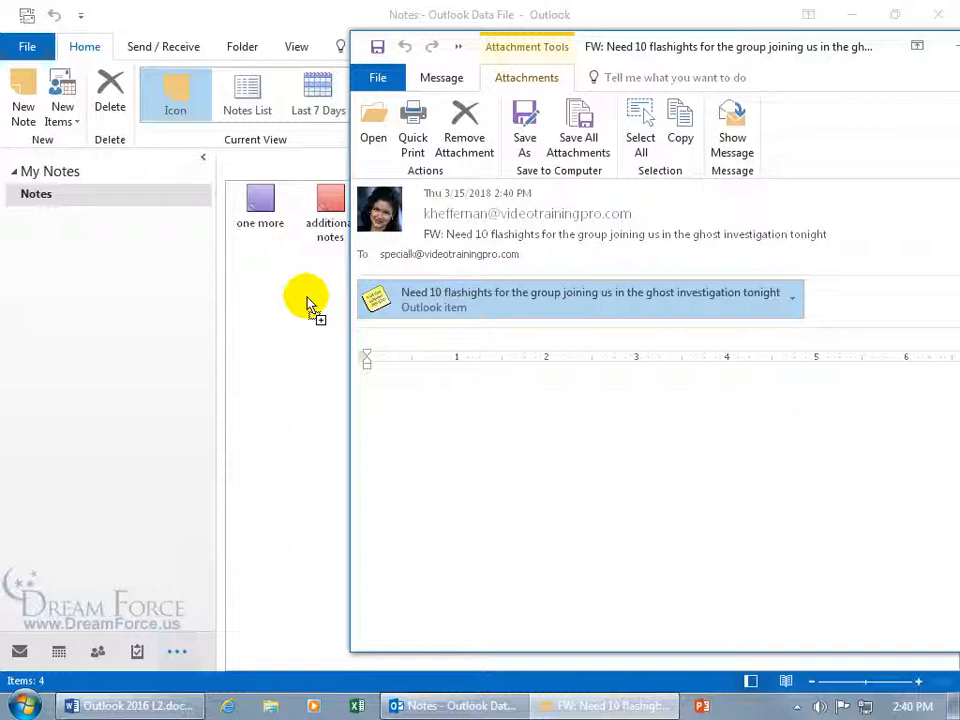
{"action": "left_click_drag", "start_coordinate": [309, 303], "coordinate": [296, 285]}
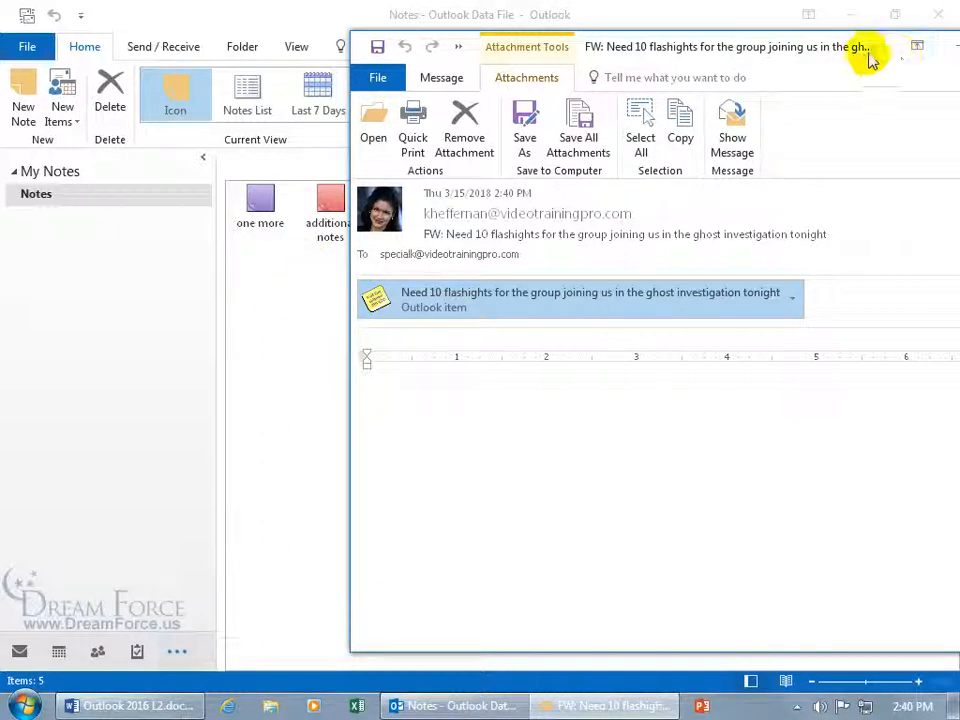
Step: Move the forwarded message window back into full view and close it to return to the Notes folder
{"action": "left_click_drag", "start_coordinate": [827, 50], "coordinate": [656, 54]}
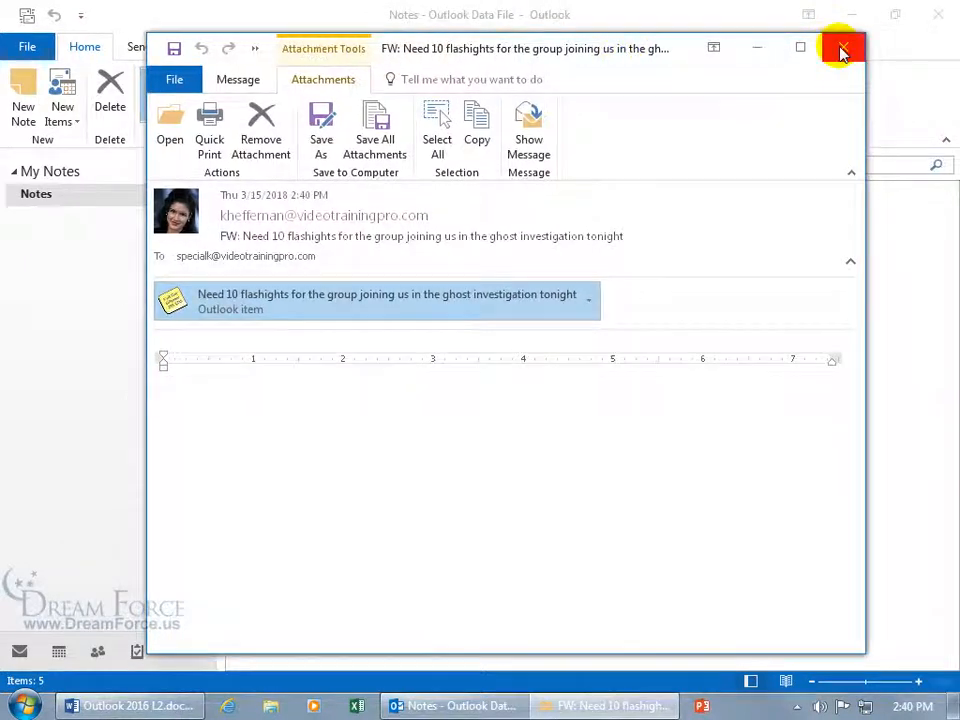
{"action": "right_click", "coordinate": [622, 705]}
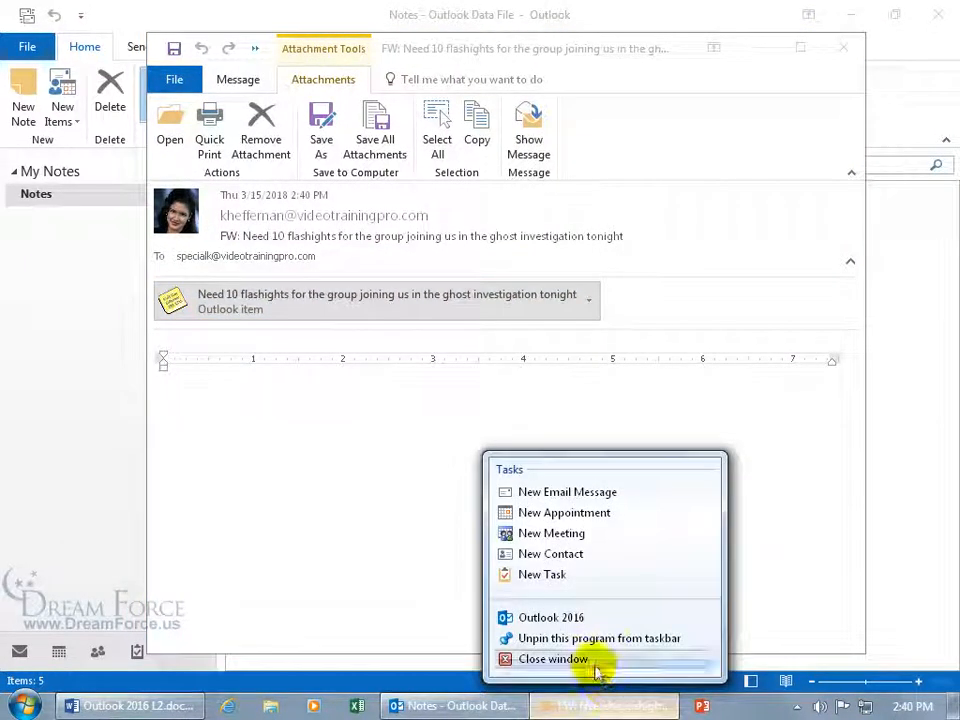
{"action": "left_click", "coordinate": [594, 666]}
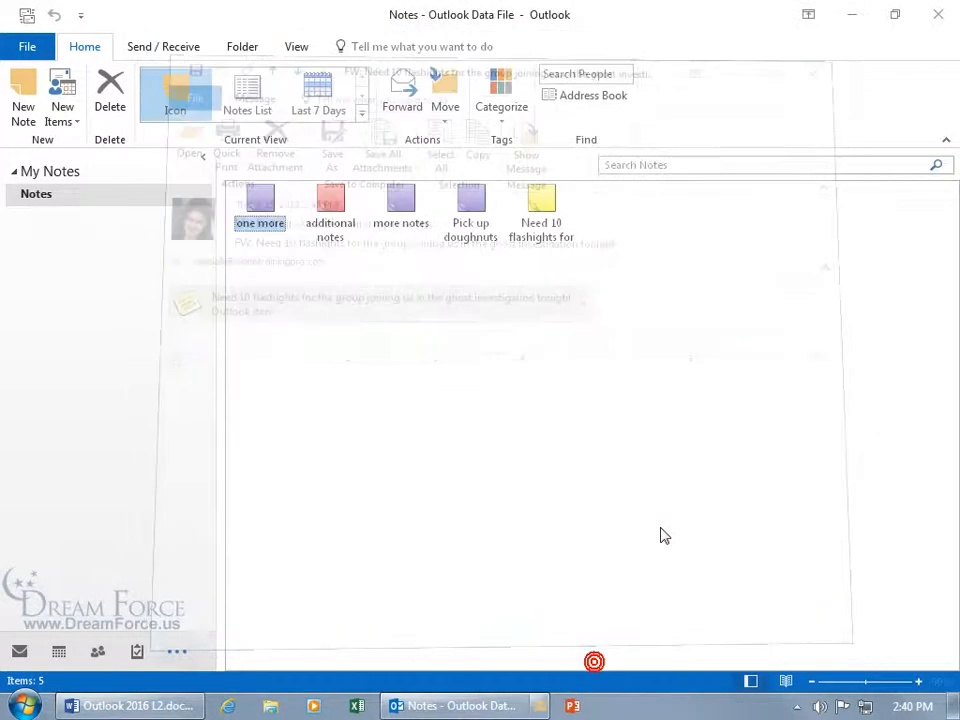
Step: Assign the Ghost Hunt category to the copied "Need 10 flashights" note
{"action": "left_click", "coordinate": [543, 262]}
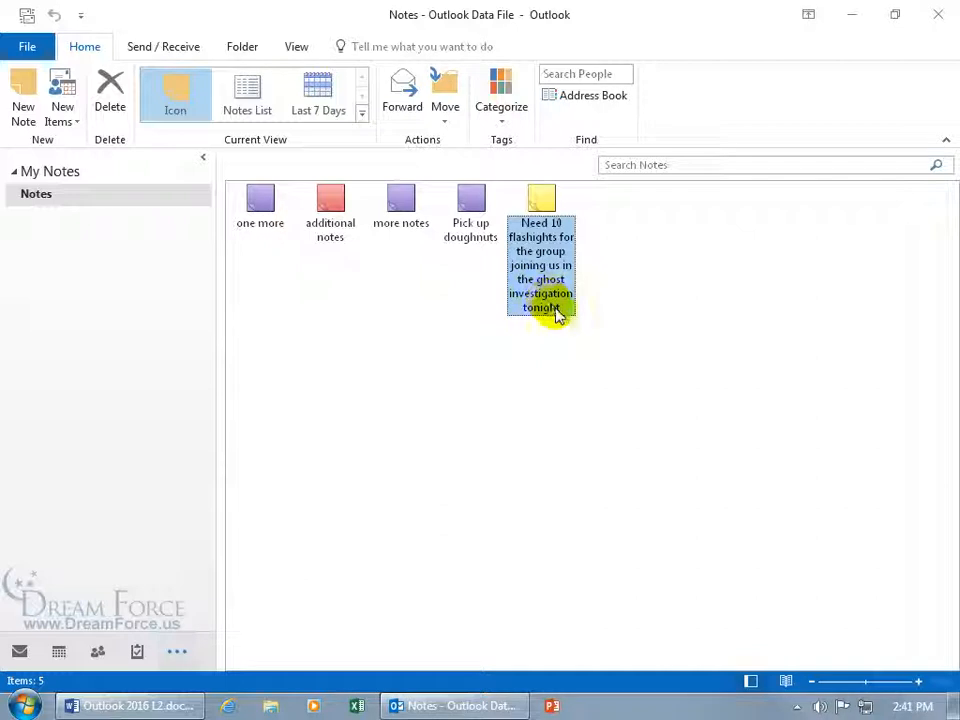
{"action": "right_click", "coordinate": [543, 201]}
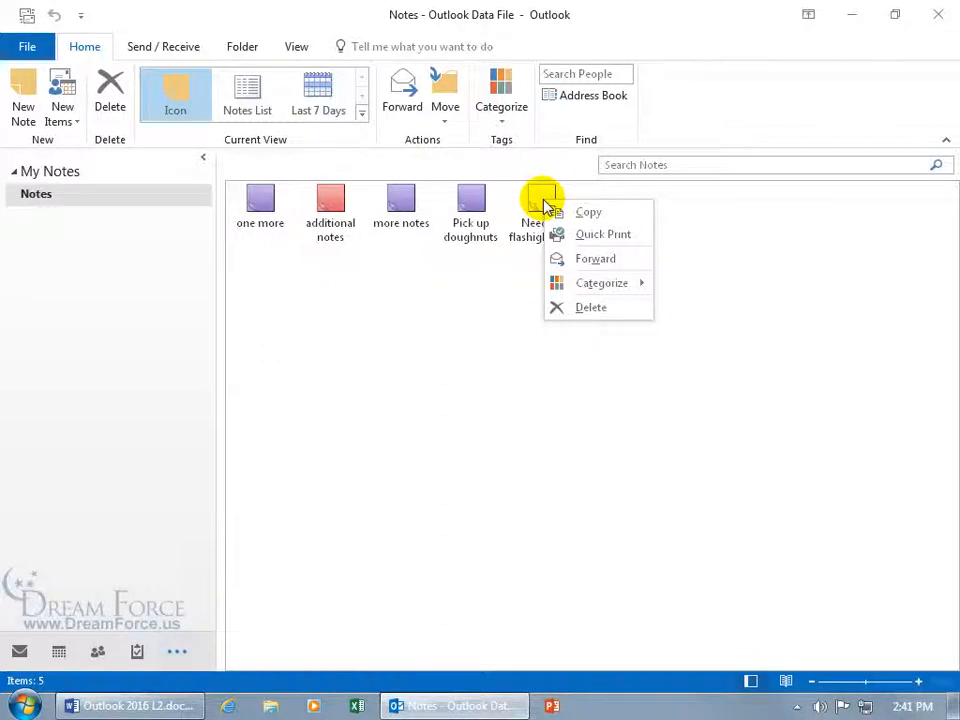
{"action": "mouse_move", "coordinate": [586, 286]}
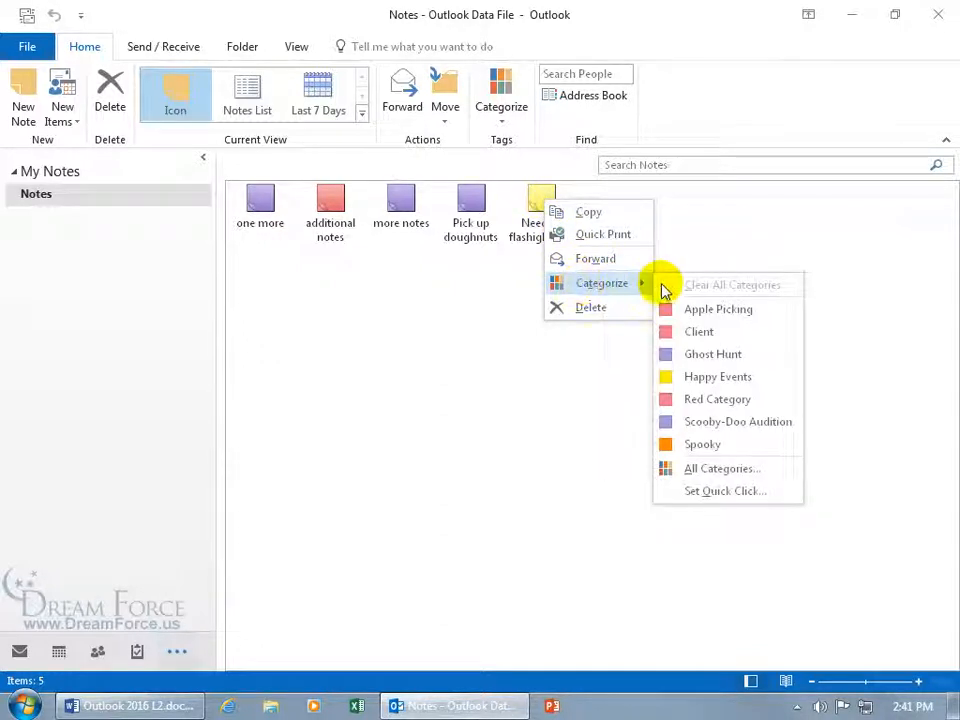
{"action": "left_click", "coordinate": [713, 356]}
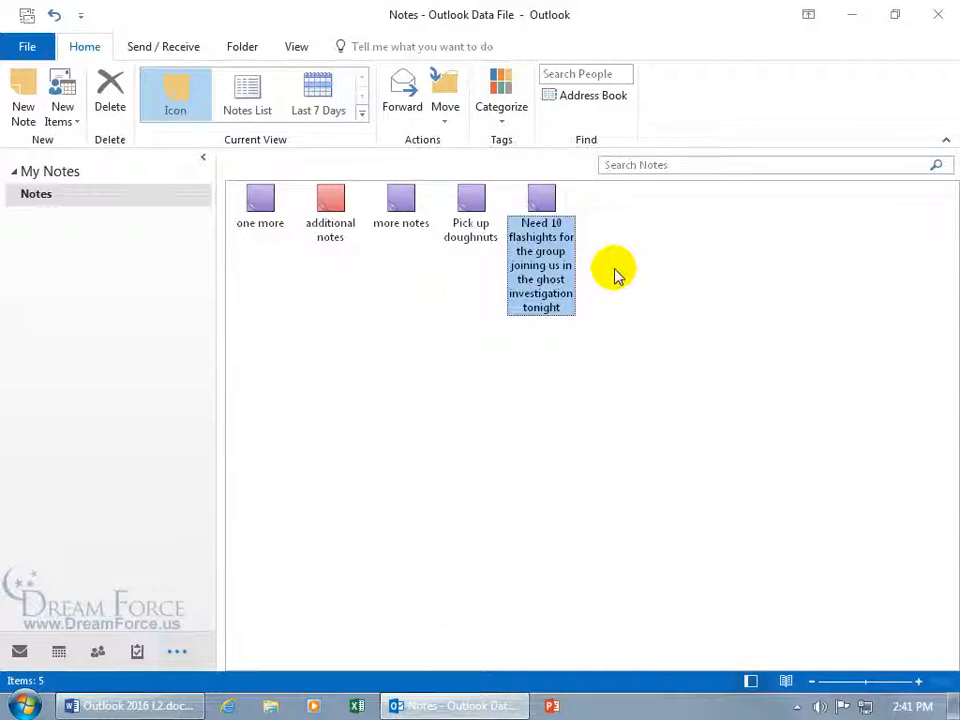